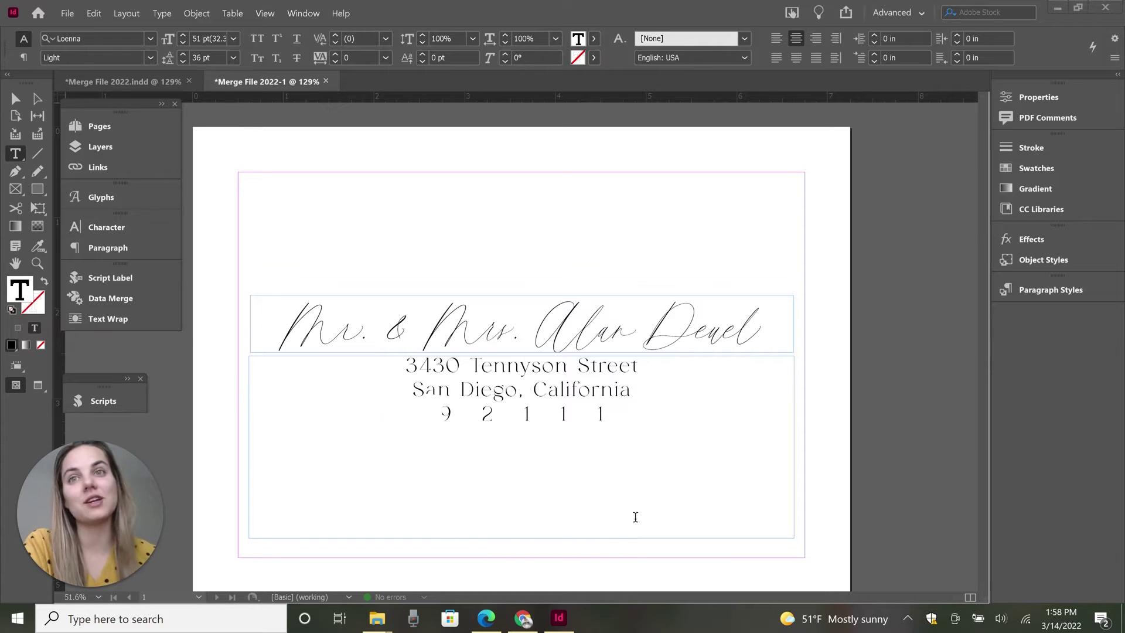
Switch to the browser showing the 'Address List for ID Tutorial' spreadsheet.
scroll(658, 419, up, 3)
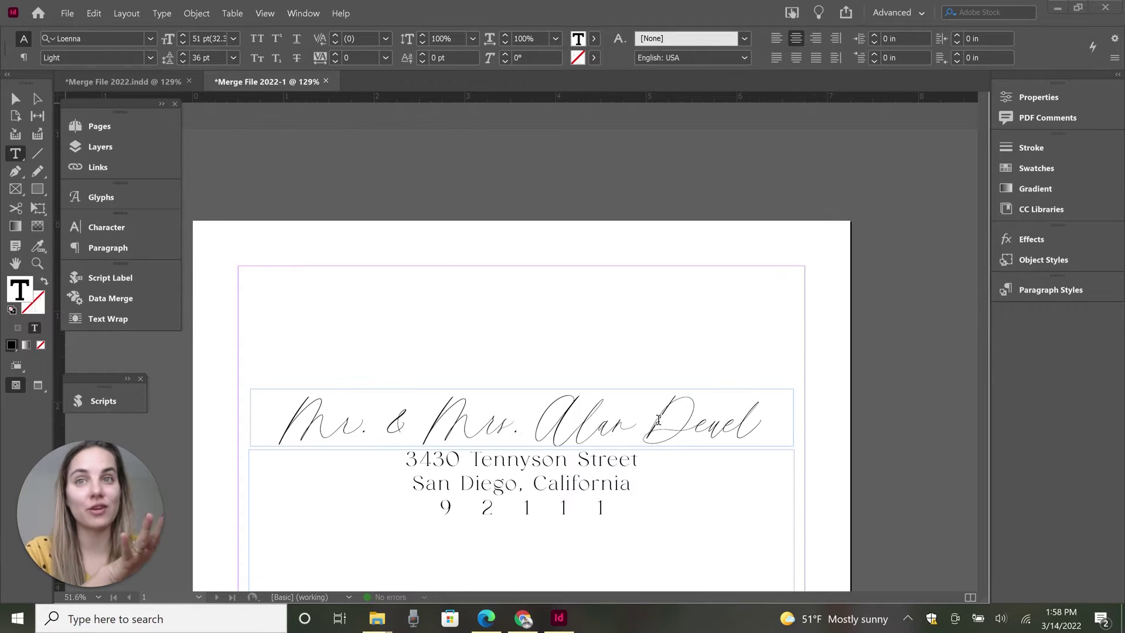
key(alt+Tab)
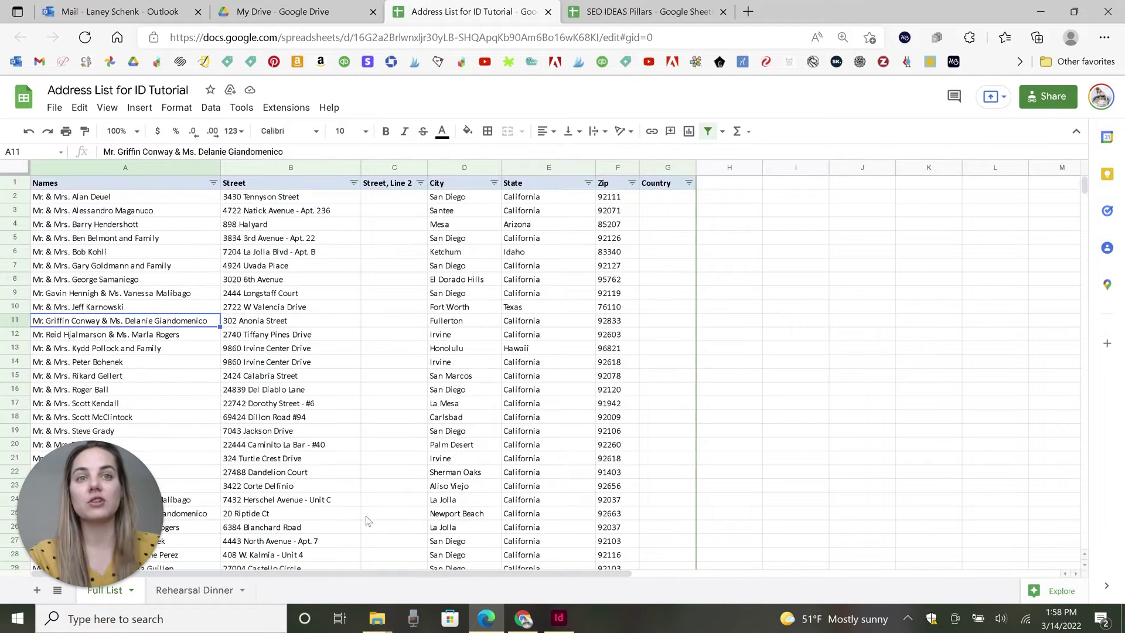
Bring back the 'Merge File 2022-1' document and browse its merged name-and-address envelope pages.
click(573, 620)
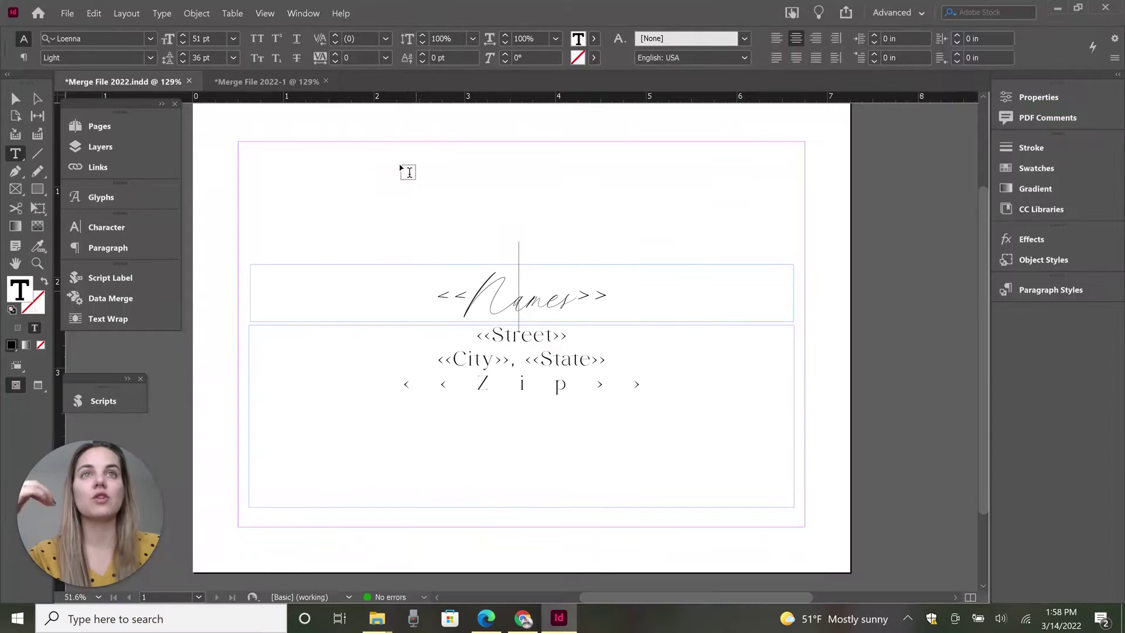
click(295, 82)
scroll(730, 281, down, 15)
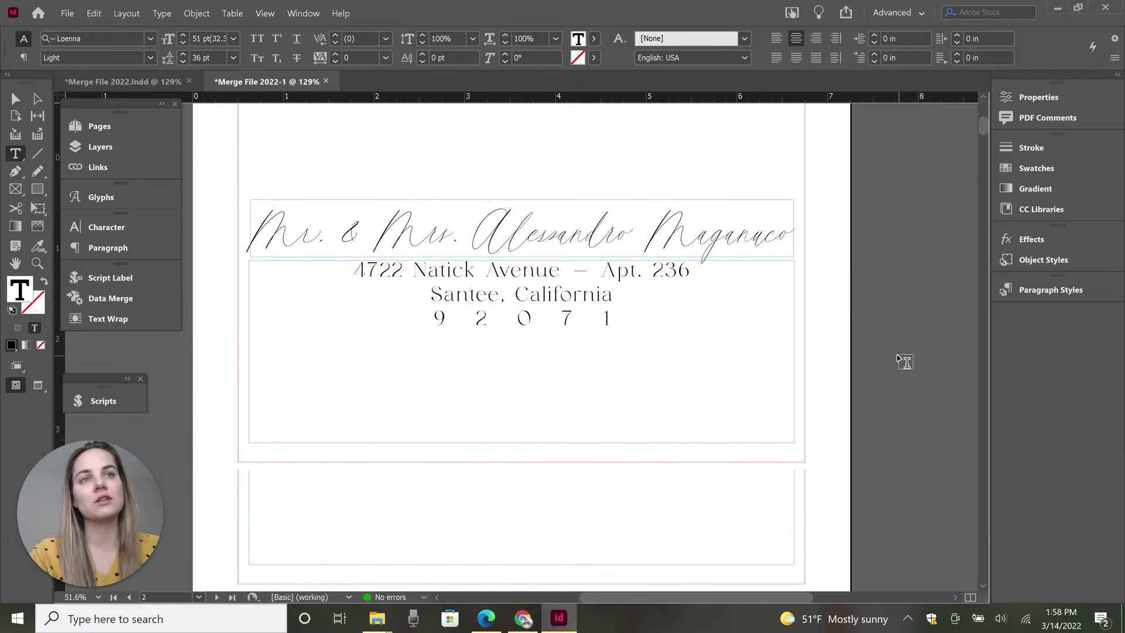
scroll(848, 368, down, 15)
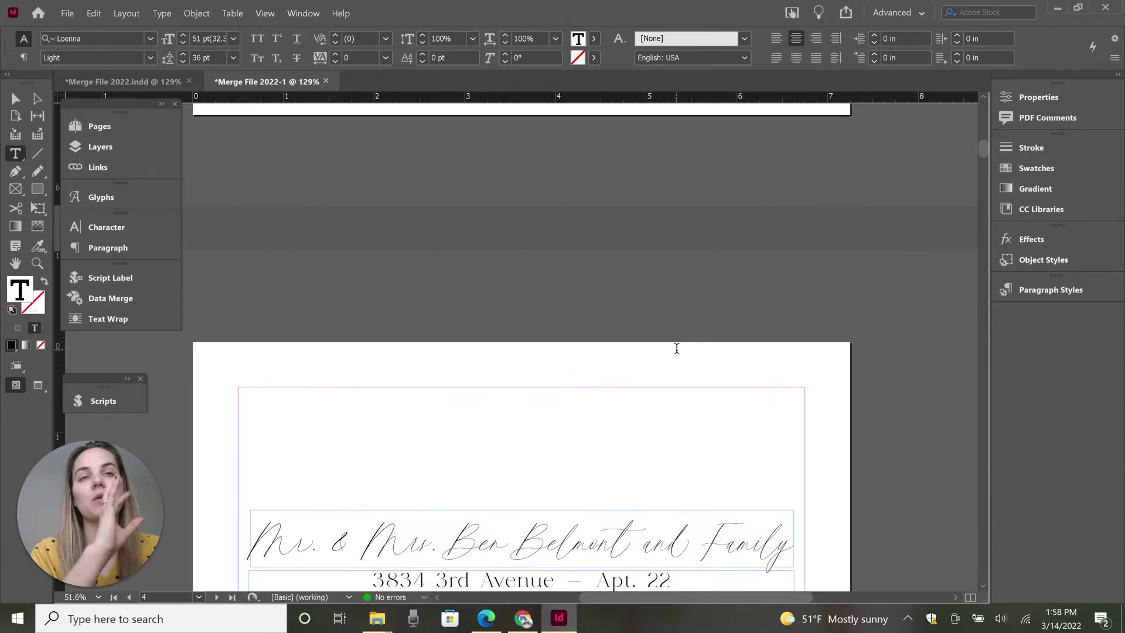
scroll(677, 348, up, 15)
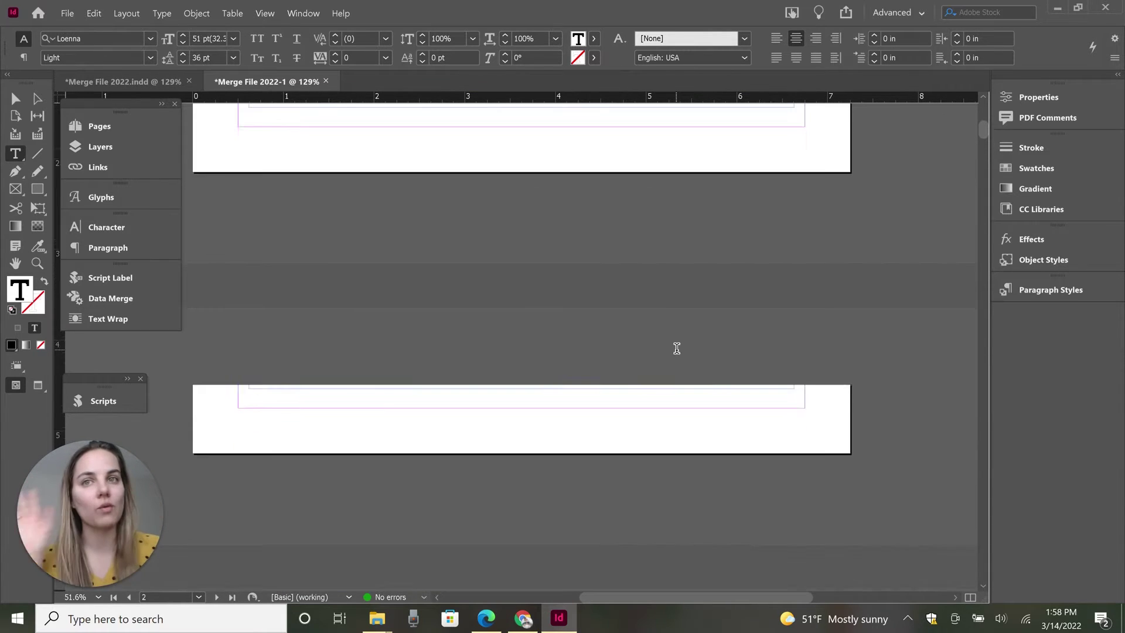
scroll(674, 349, up, 10)
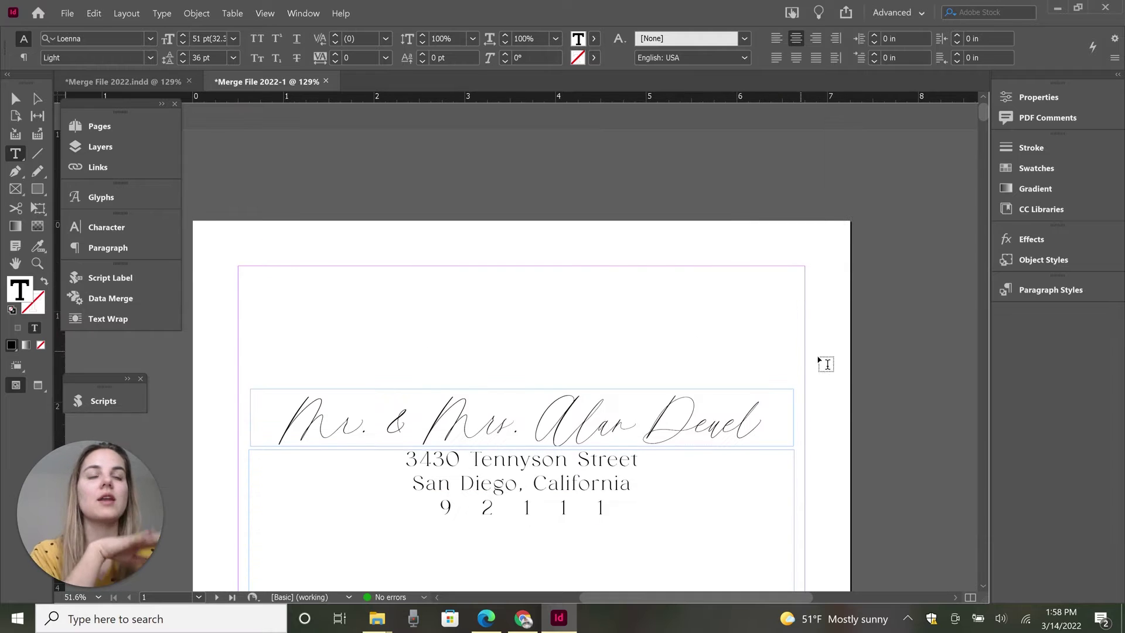
scroll(848, 372, down, 3)
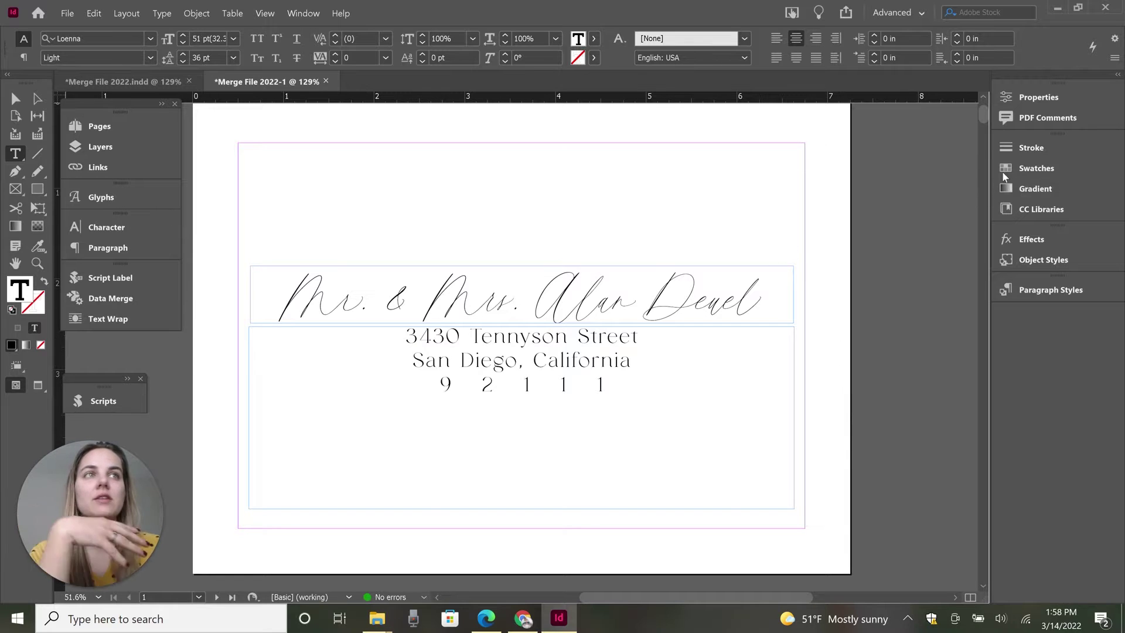
scroll(581, 367, down, 10)
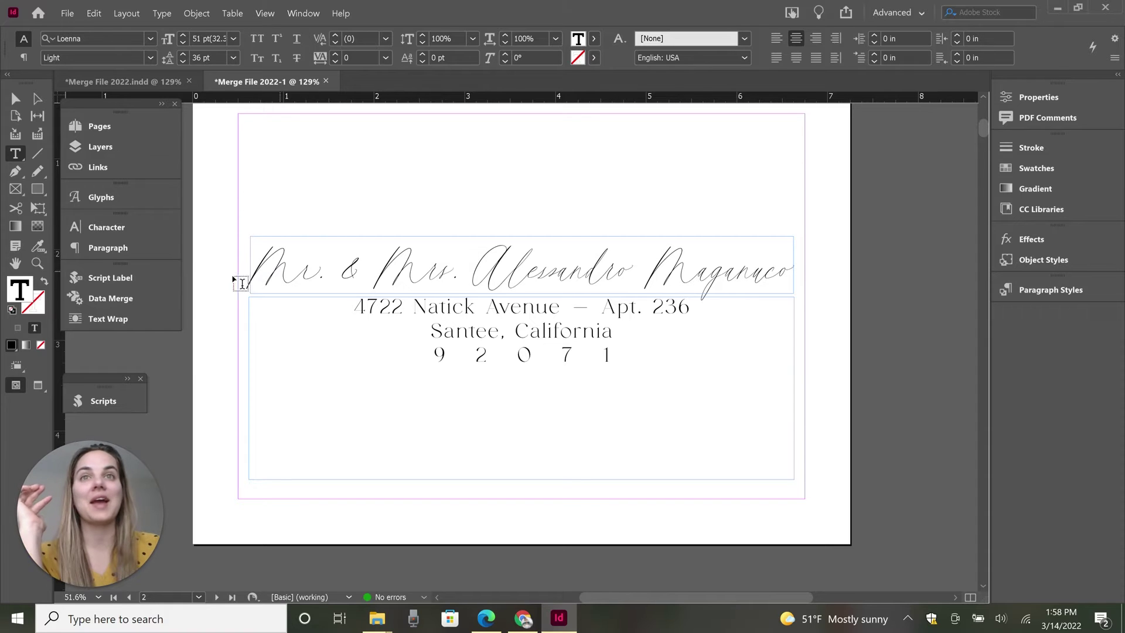
scroll(861, 264, down, 15)
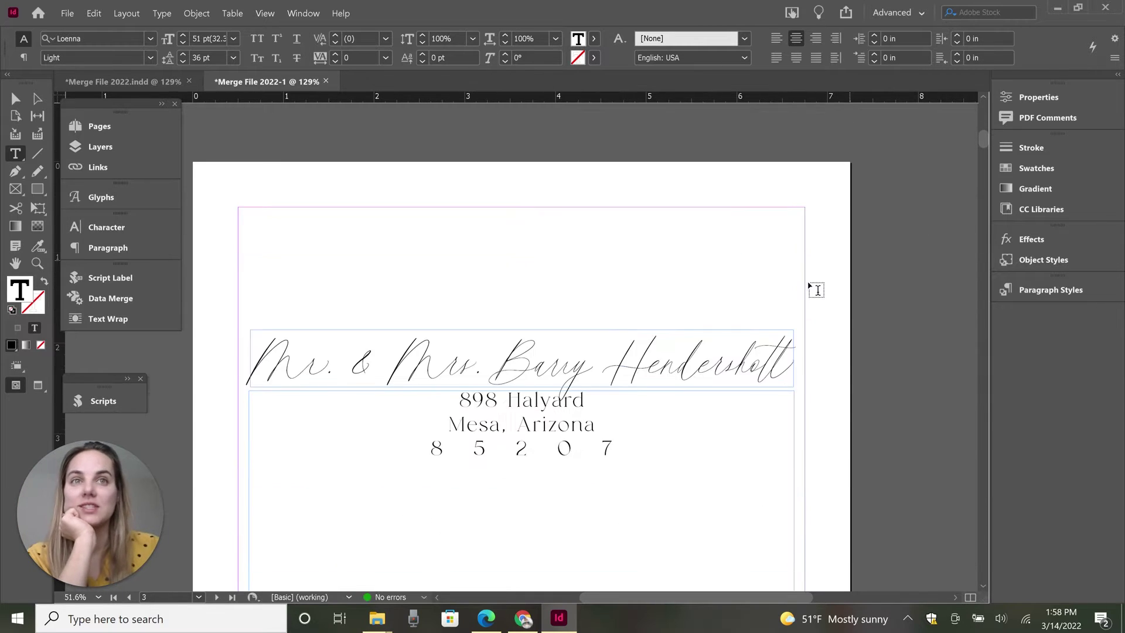
scroll(795, 278, down, 8)
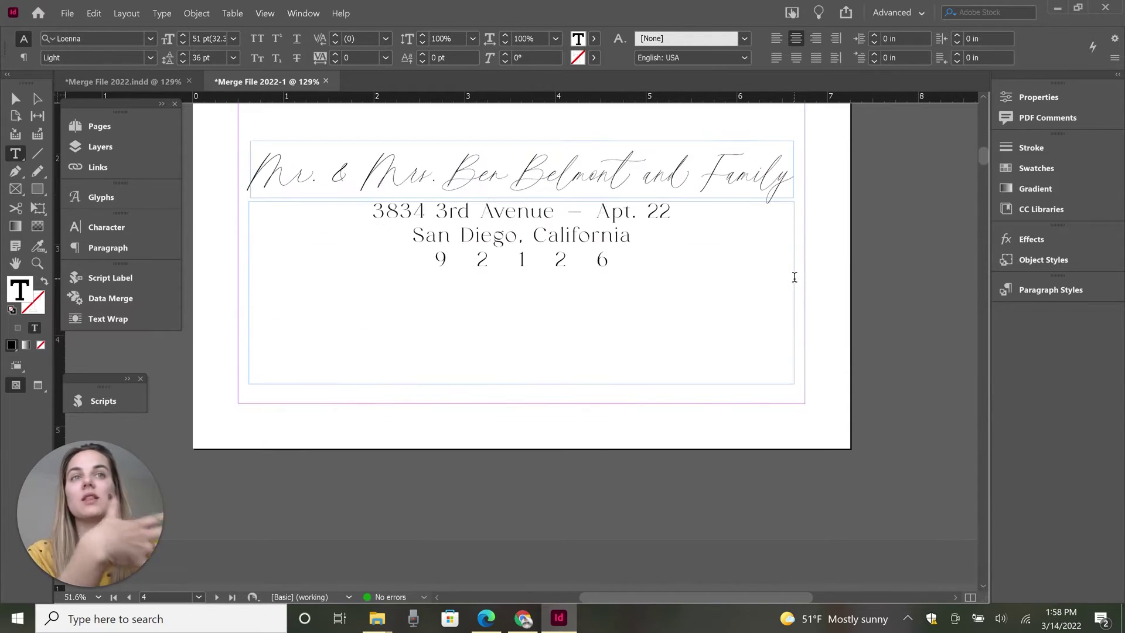
scroll(779, 278, down, 8)
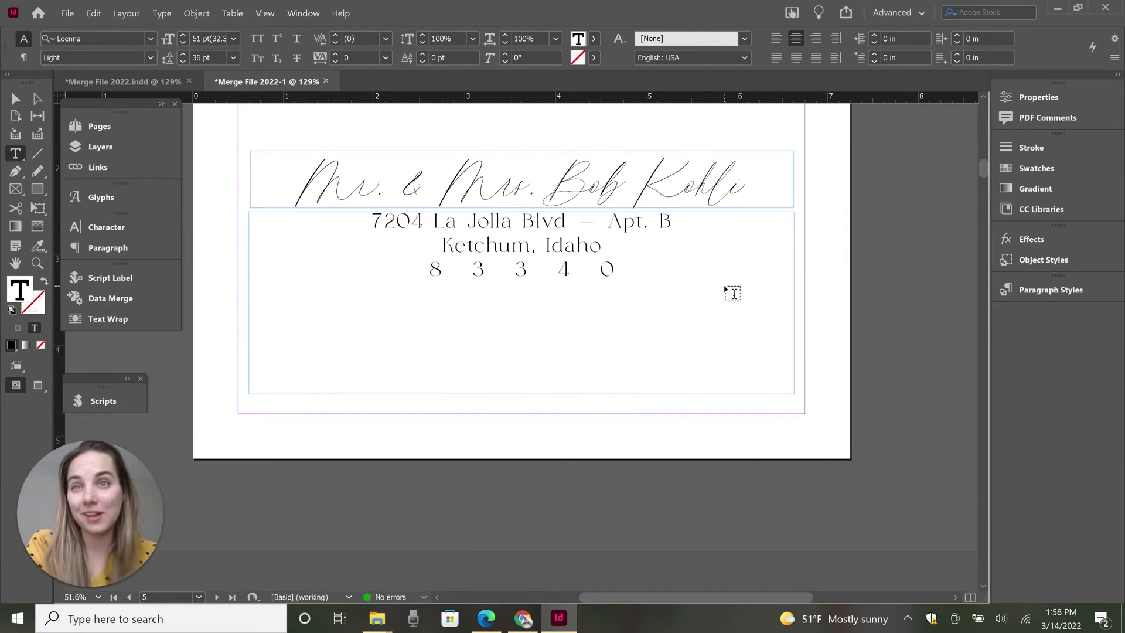
scroll(732, 293, down, 6)
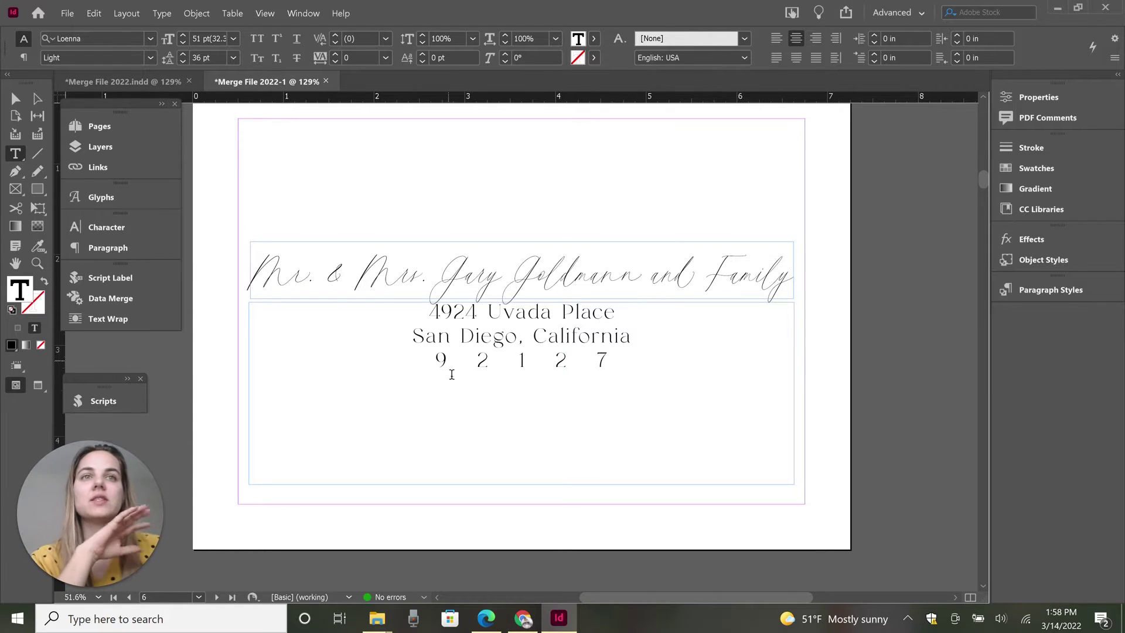
scroll(507, 400, up, 12)
scroll(507, 400, up, 10)
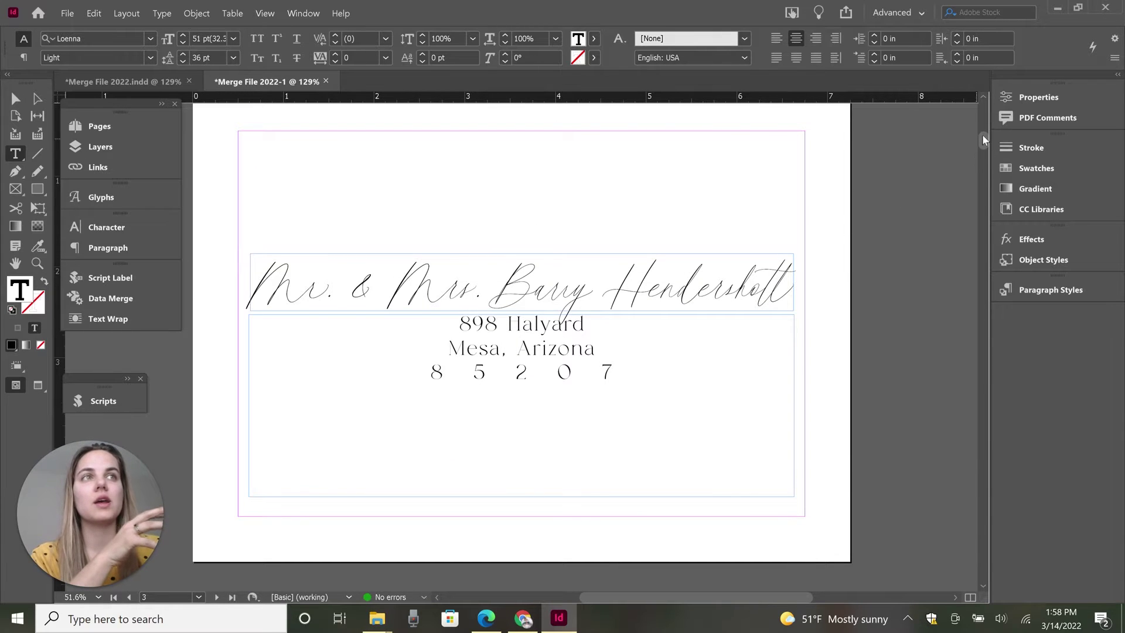
drag(982, 134, 983, 100)
scroll(718, 297, down, 2)
scroll(719, 297, down, 1)
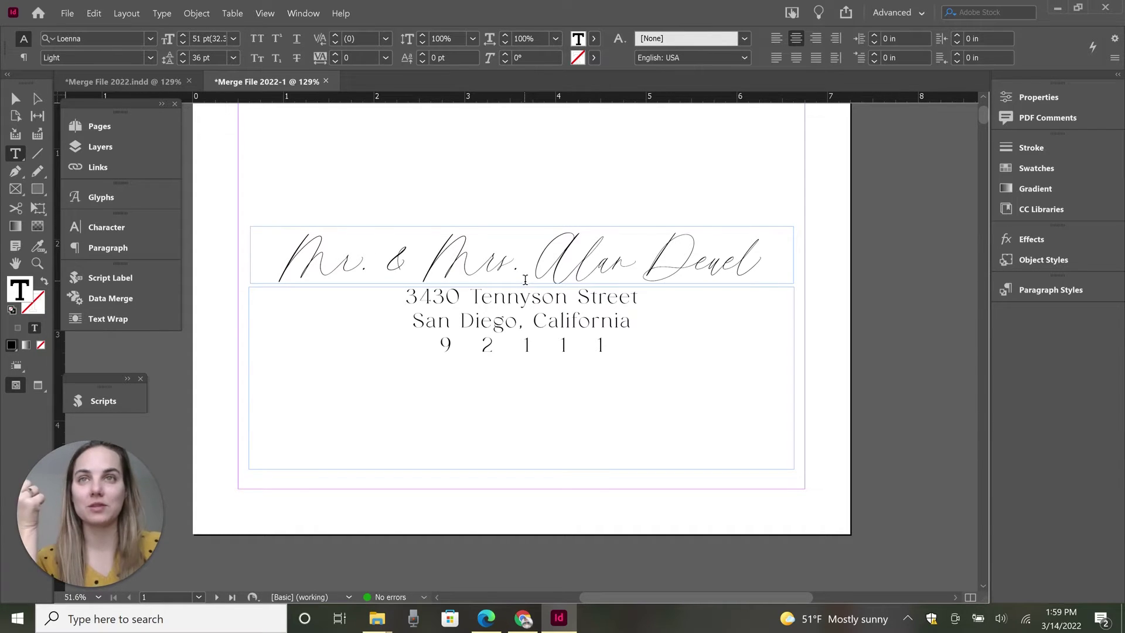
click(135, 81)
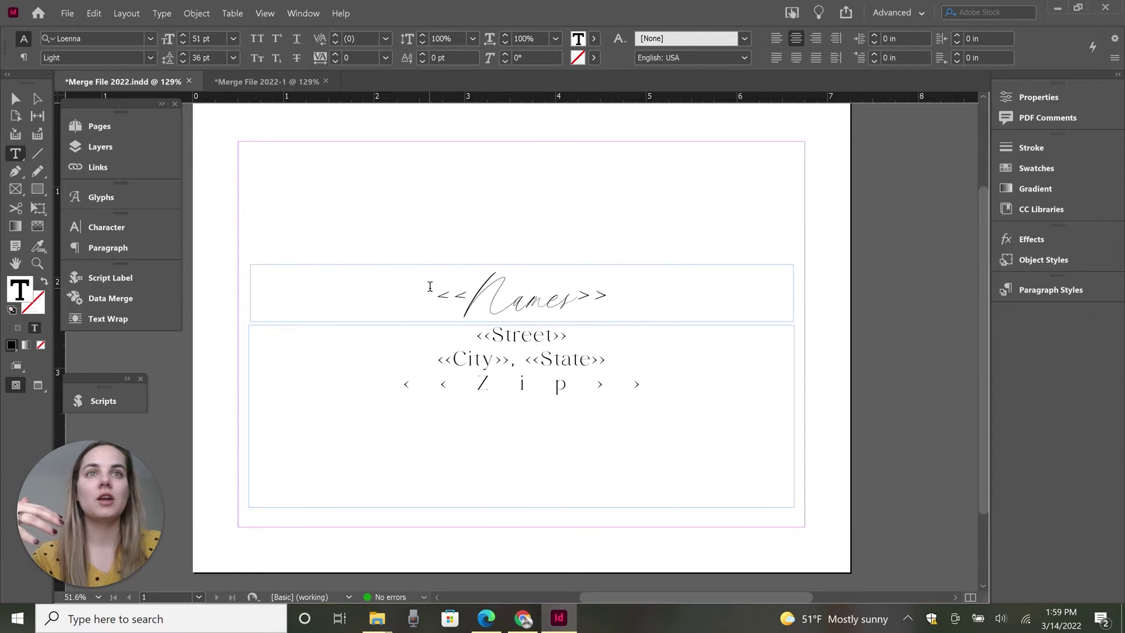
drag(428, 284, 647, 291)
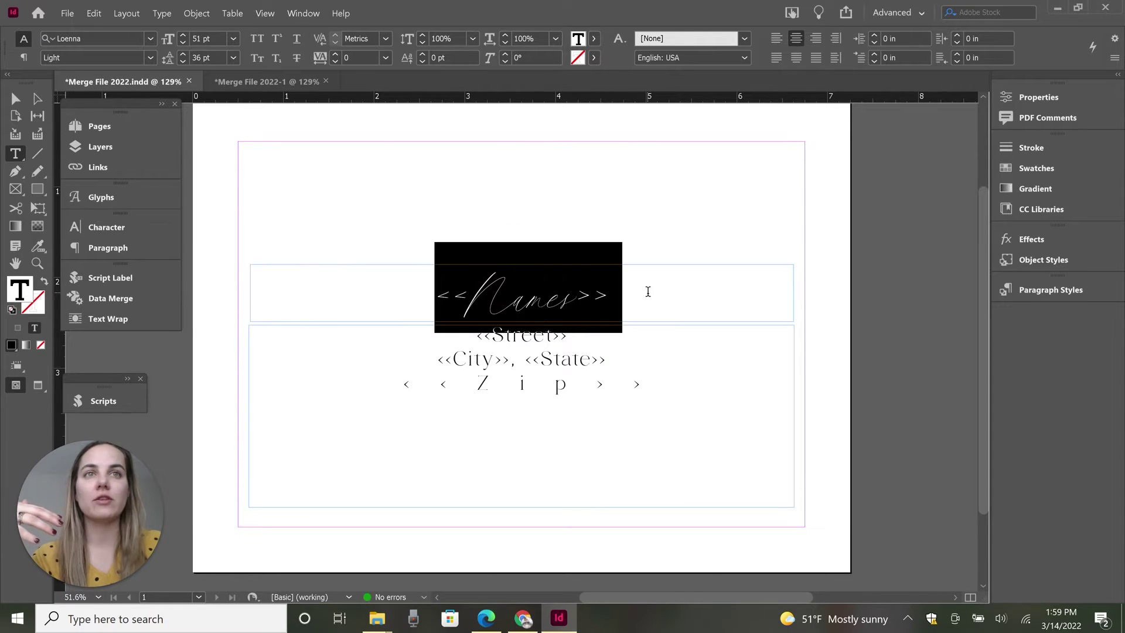
click(547, 293)
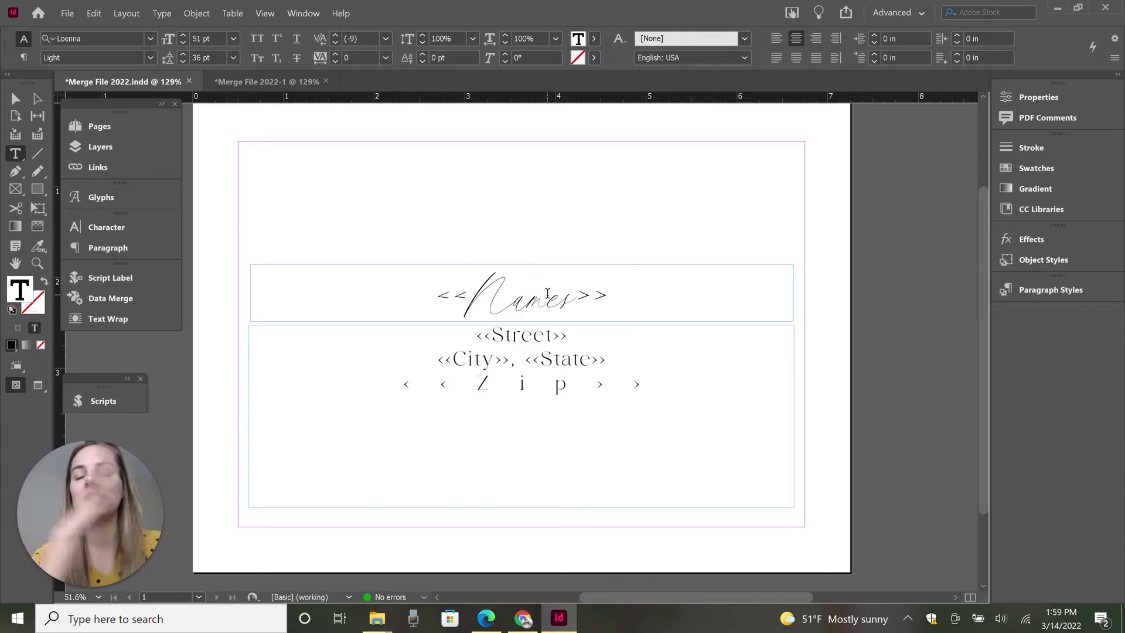
click(279, 82)
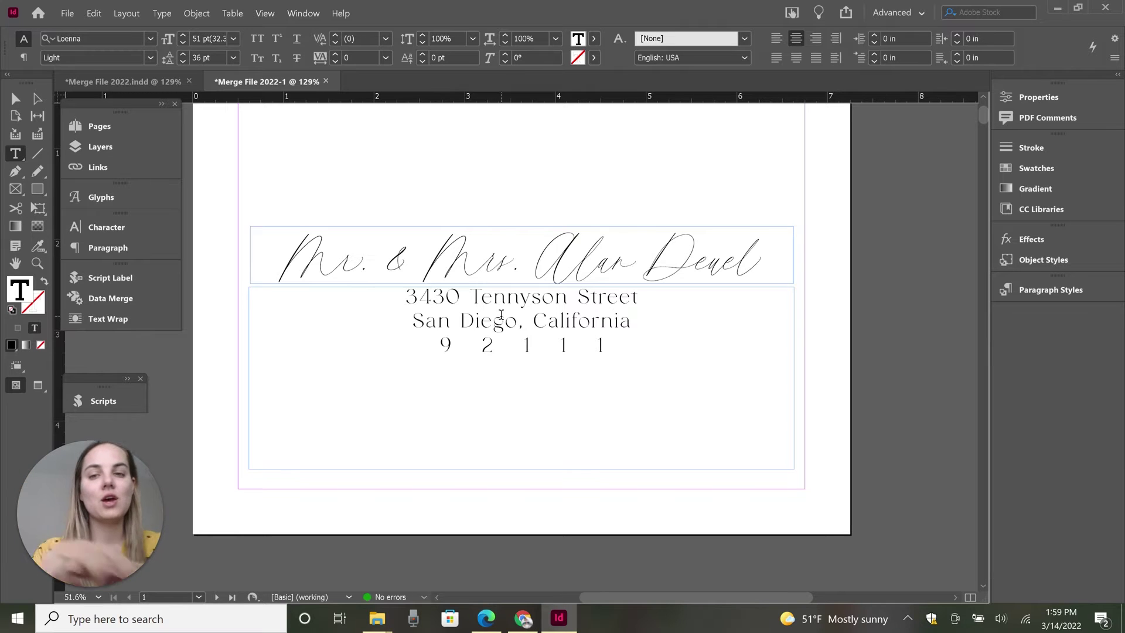
Open Find/Change on the Text tab with the search scope set to Document.
key(ctrl+f)
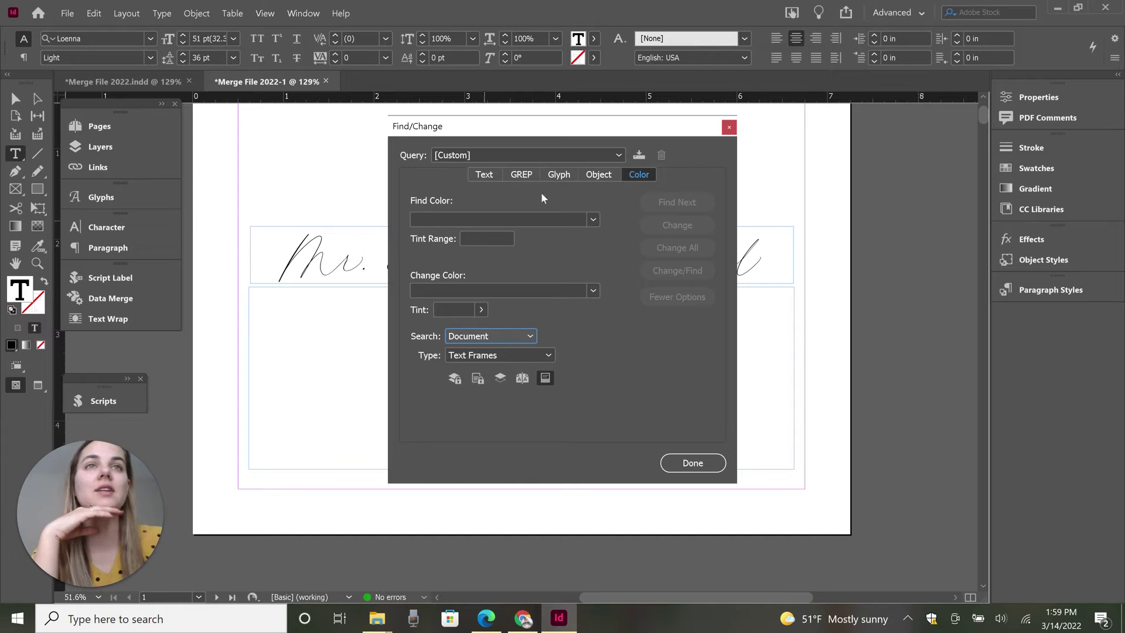
drag(572, 125, 947, 143)
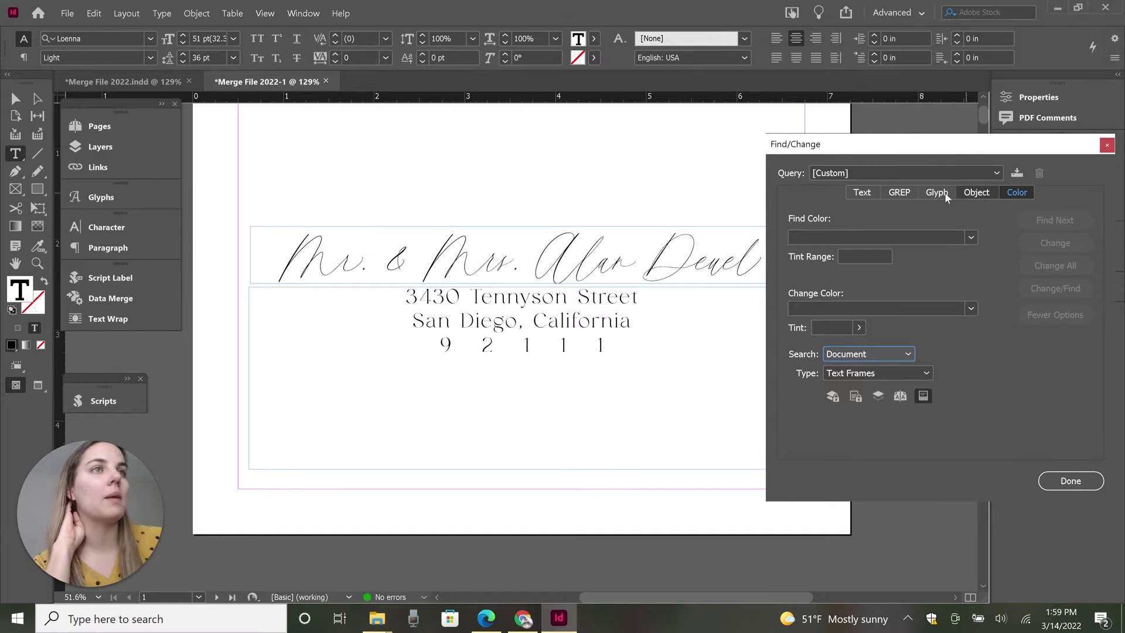
click(860, 198)
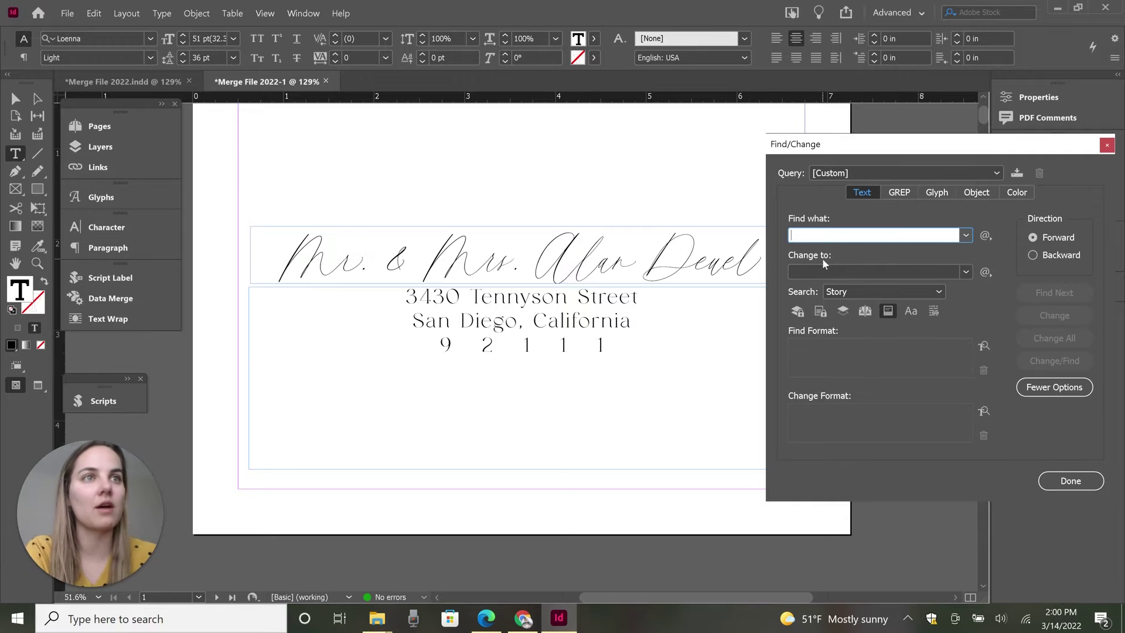
click(919, 294)
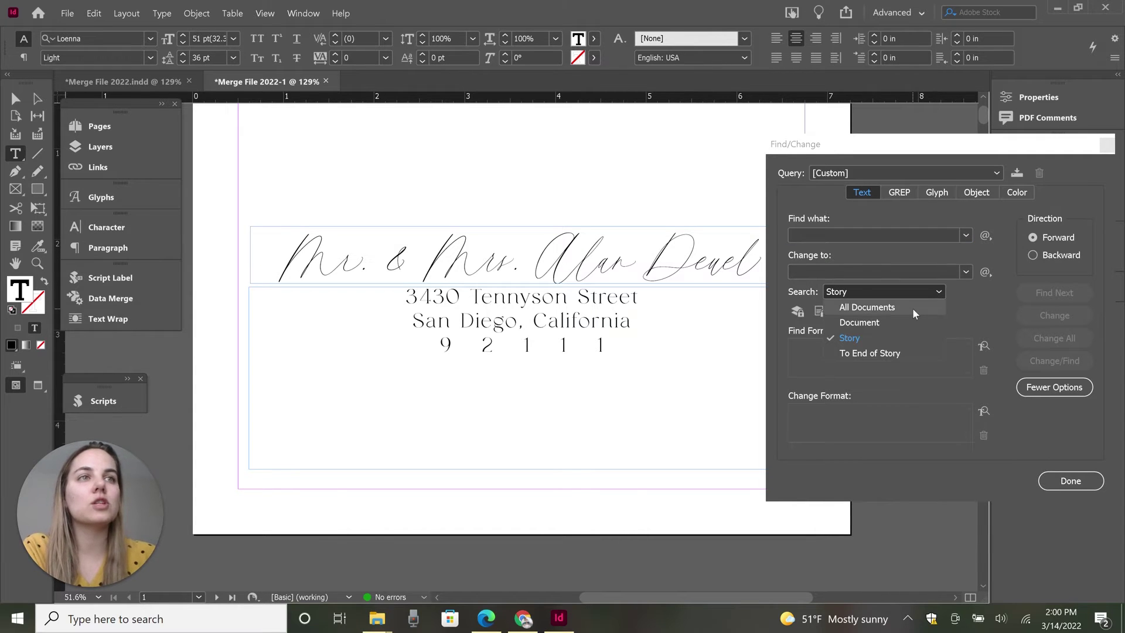
click(902, 321)
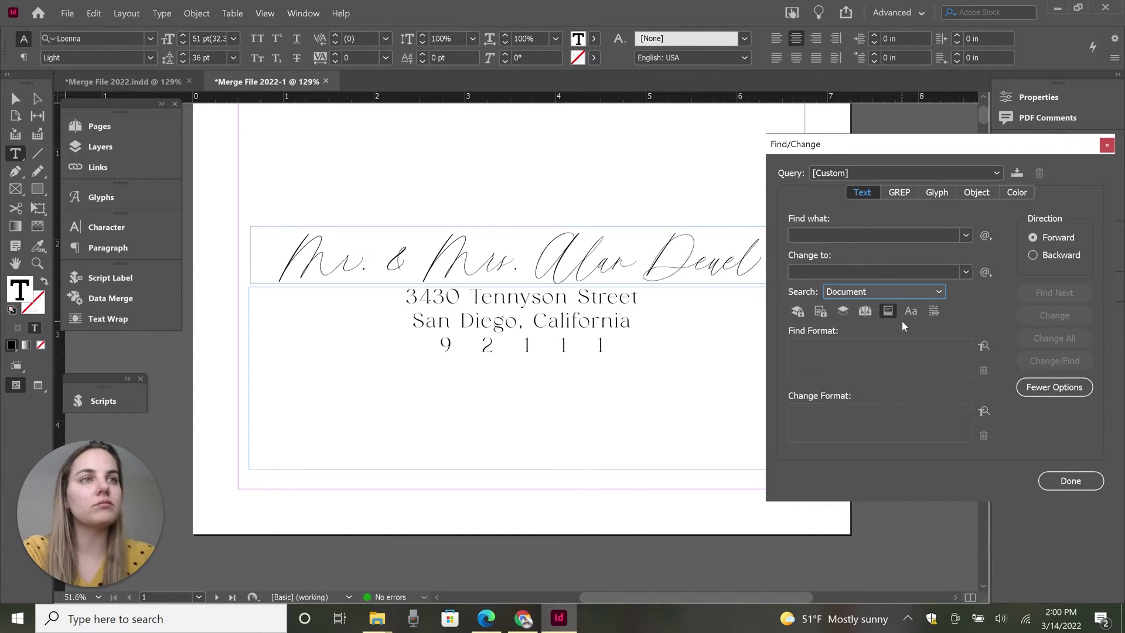
Set the Find Format's basic character formats to font family Loenna, style Light.
click(985, 345)
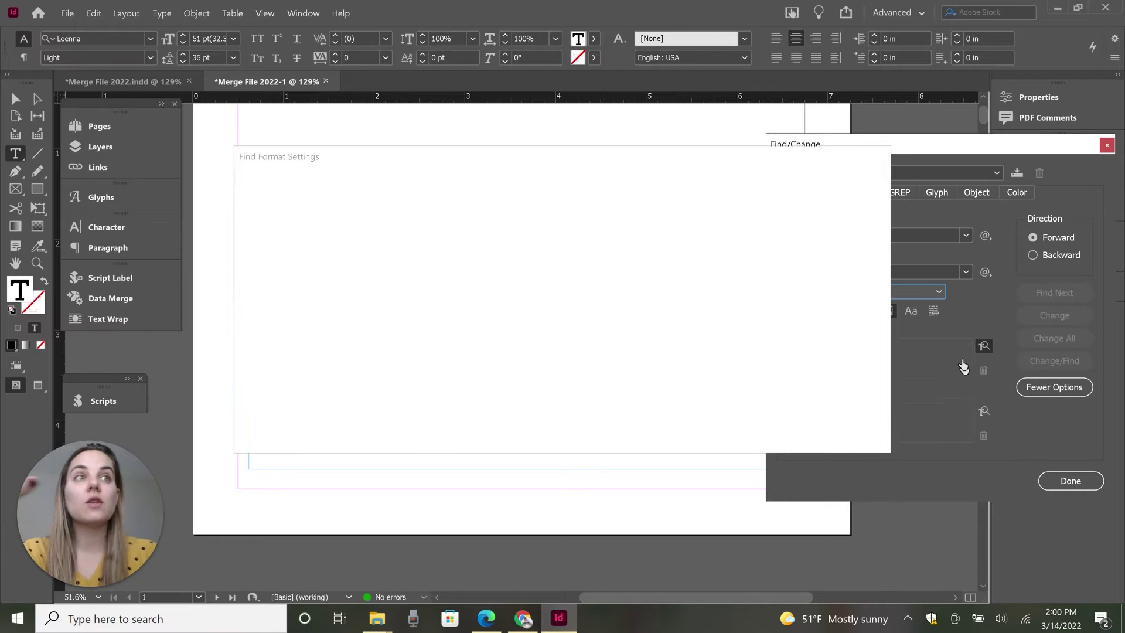
drag(664, 159, 696, 291)
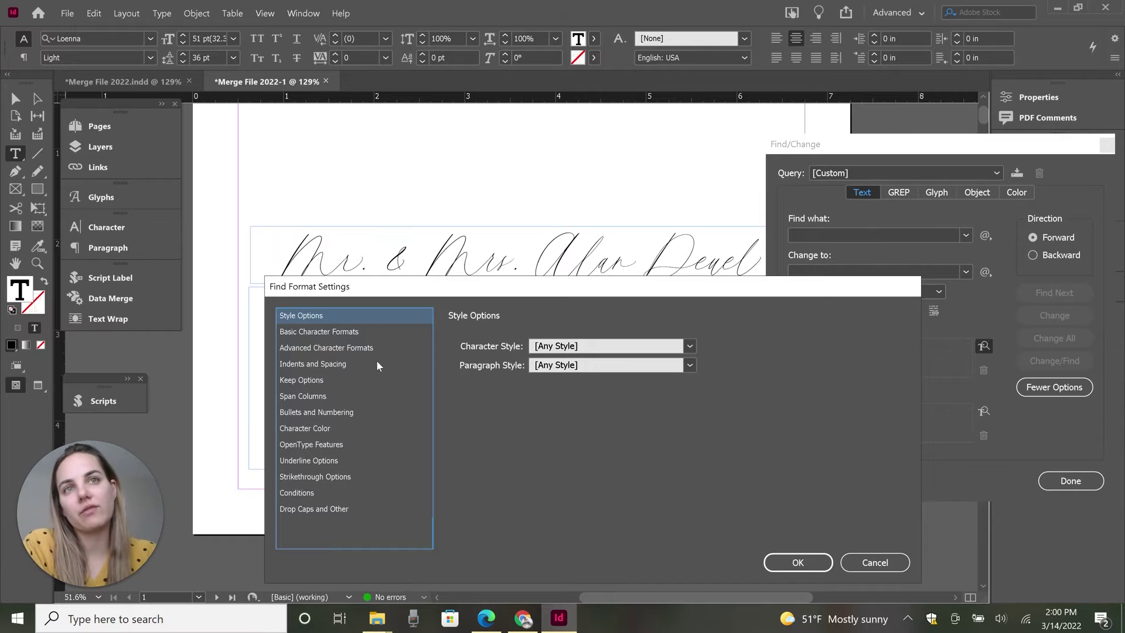
click(375, 328)
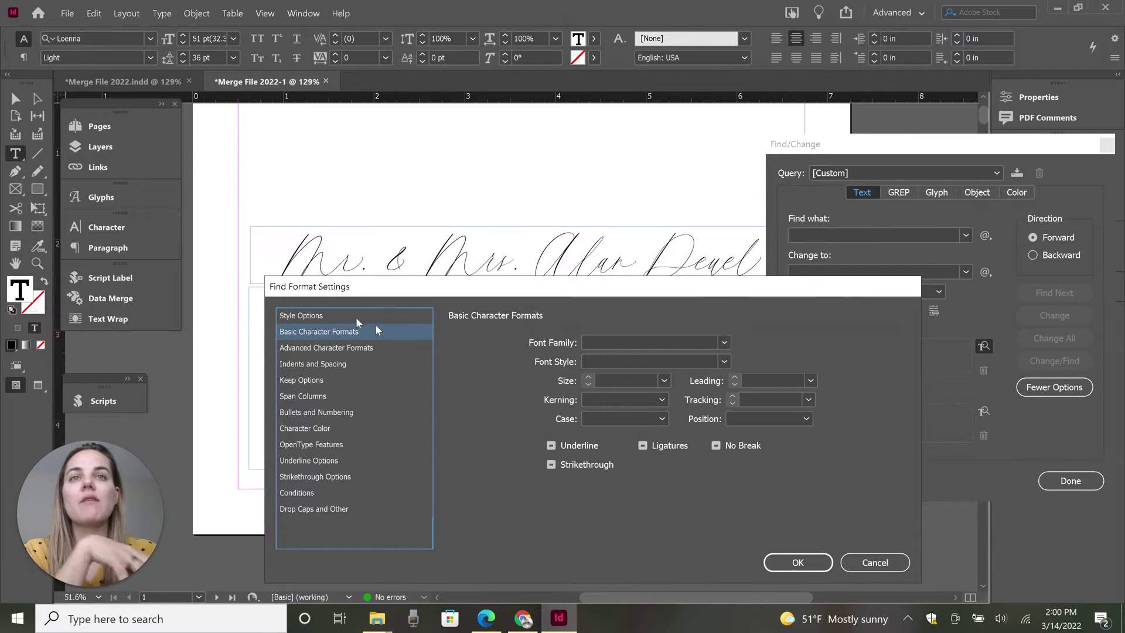
click(340, 316)
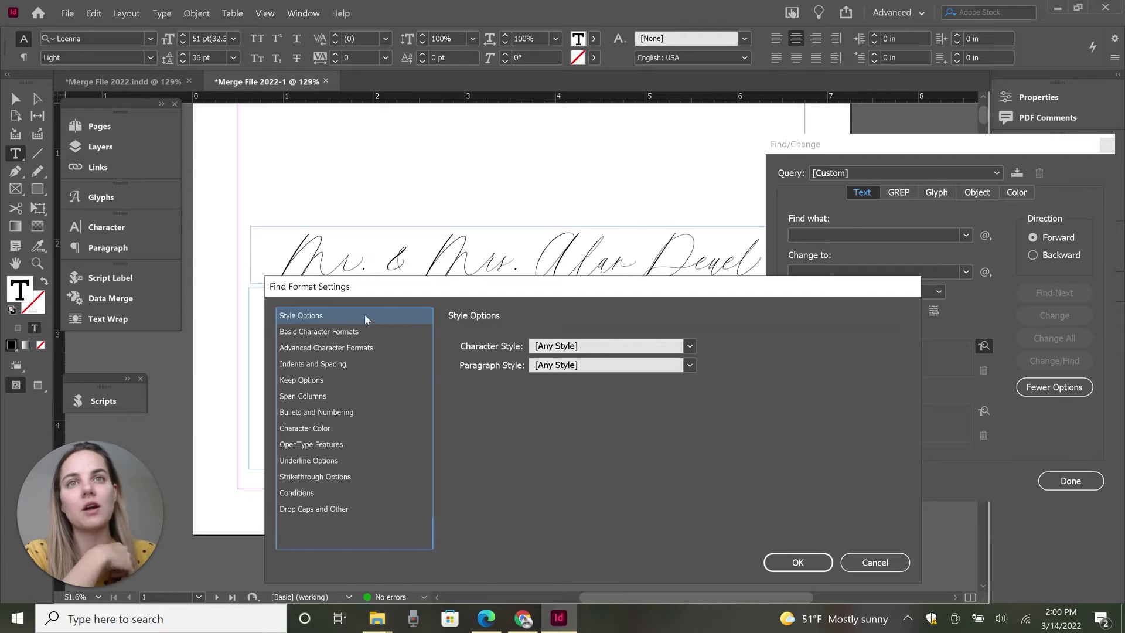
click(360, 333)
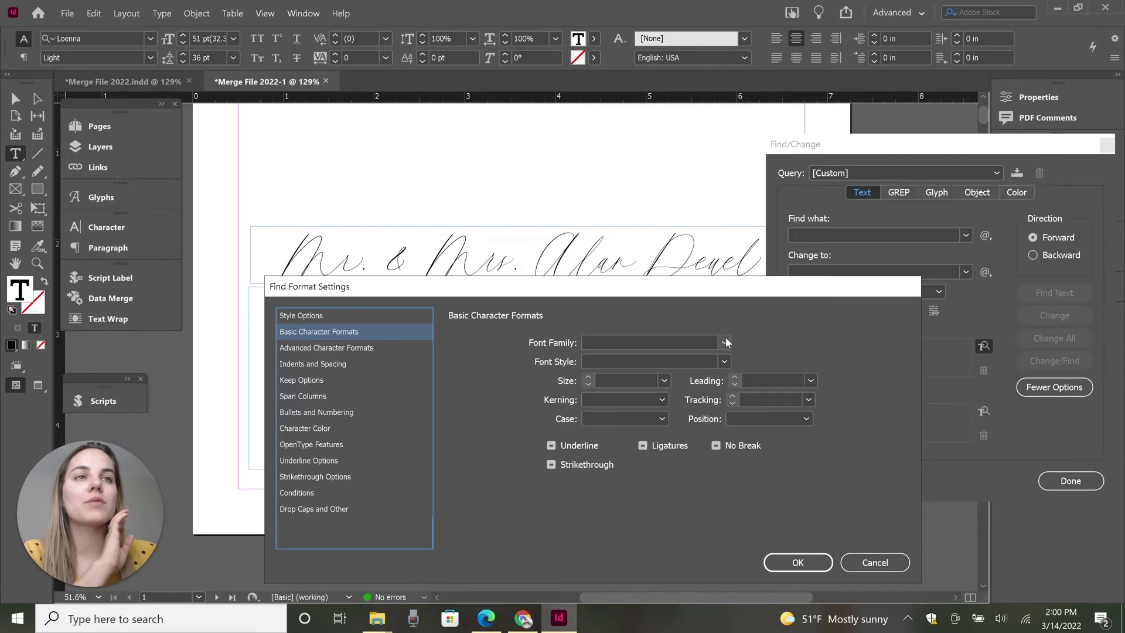
click(678, 345)
text(Loenna)
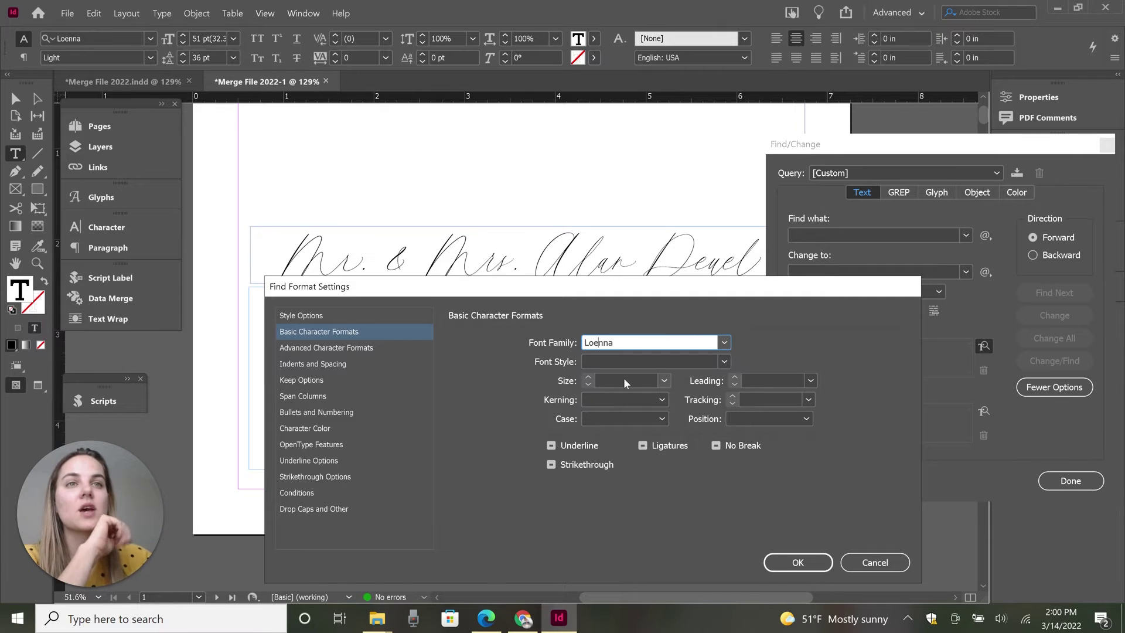
click(628, 362)
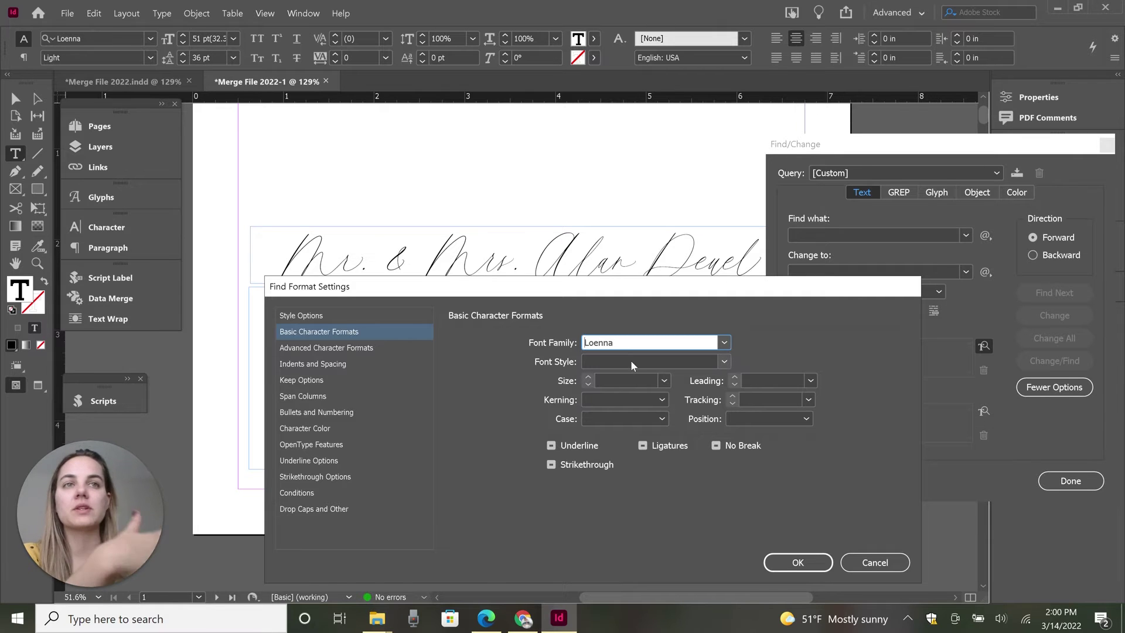
text(Light)
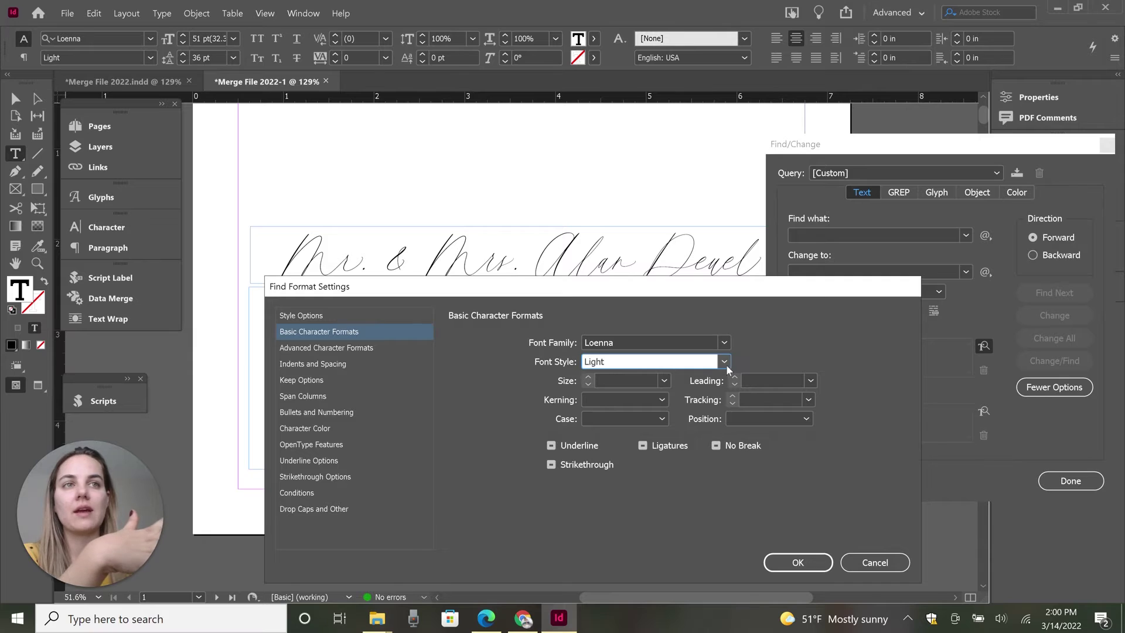
click(725, 362)
click(727, 363)
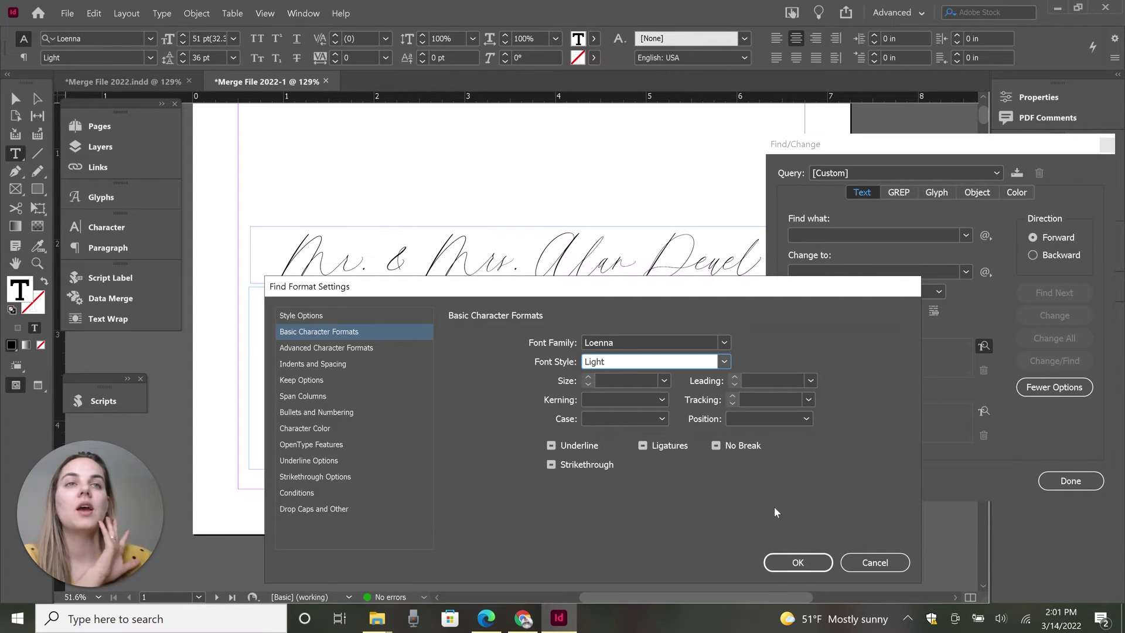
click(804, 561)
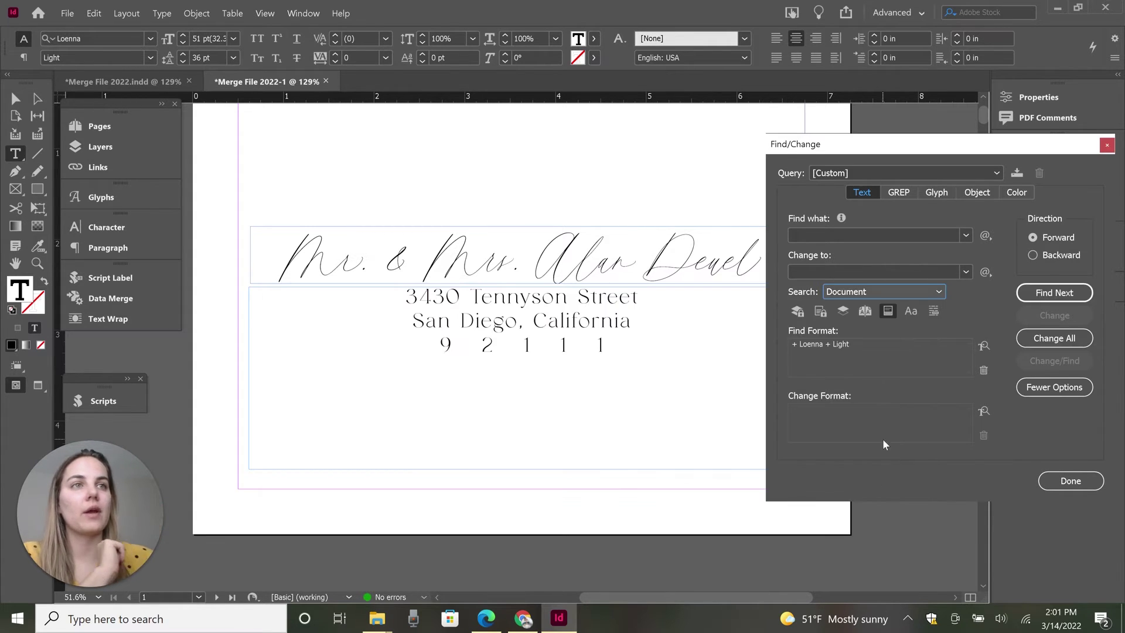
Set the Change Format character colour to the C=100 M=0 Y=0 K=0 swatch.
click(983, 413)
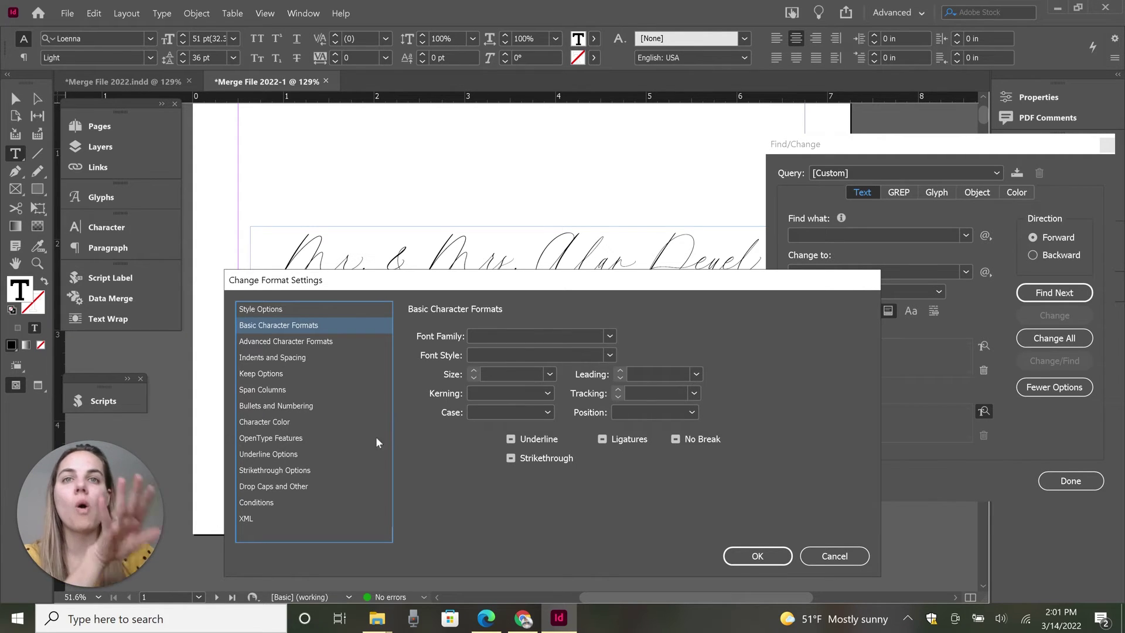
click(343, 426)
scroll(664, 403, down, 1)
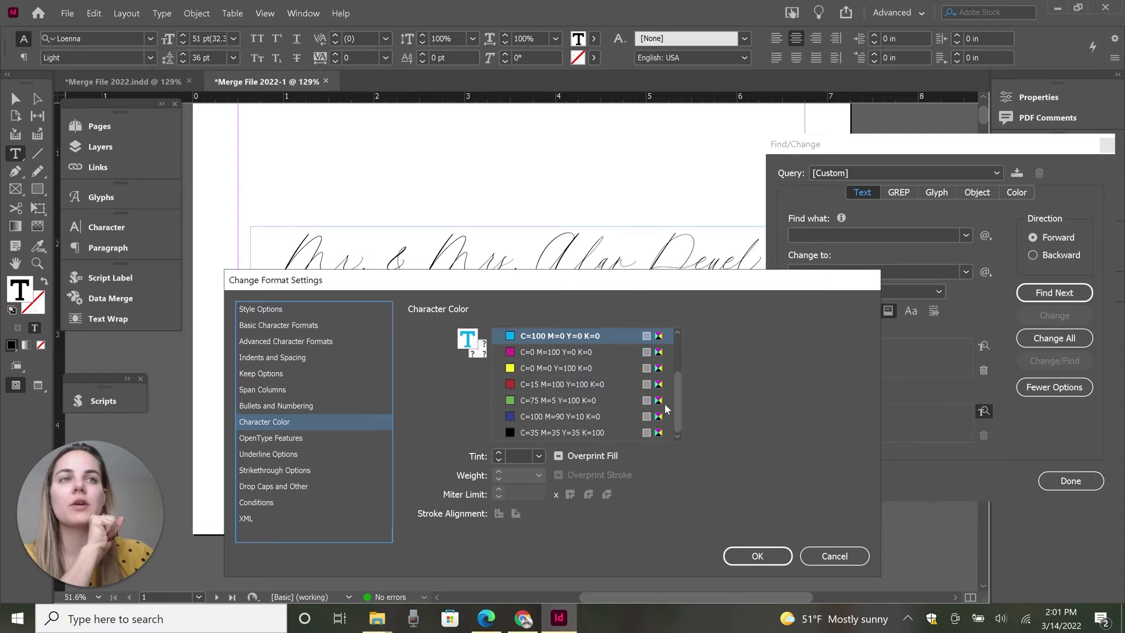
scroll(665, 403, up, 1)
scroll(664, 403, down, 1)
scroll(640, 400, up, 1)
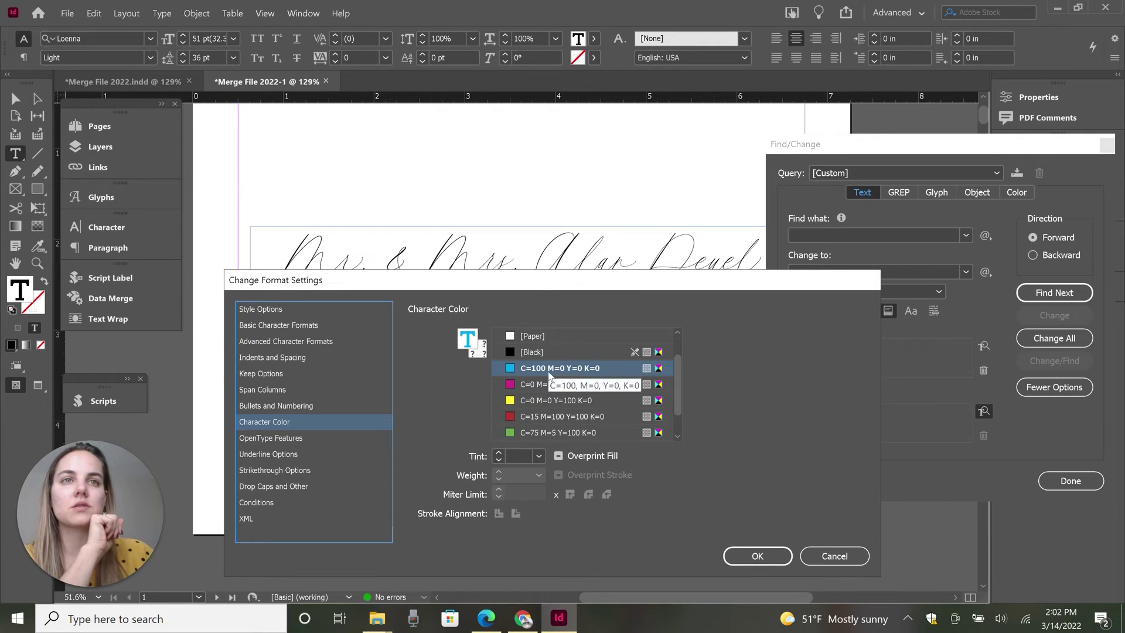
scroll(548, 371, down, 1)
scroll(548, 371, up, 1)
scroll(552, 376, up, 1)
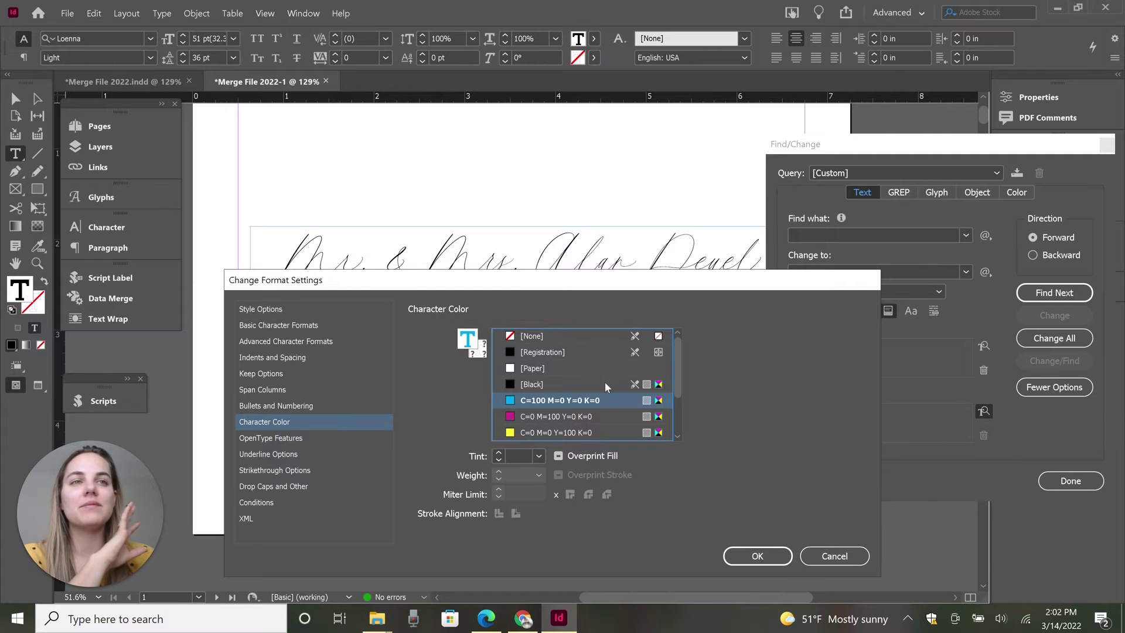
scroll(605, 381, down, 2)
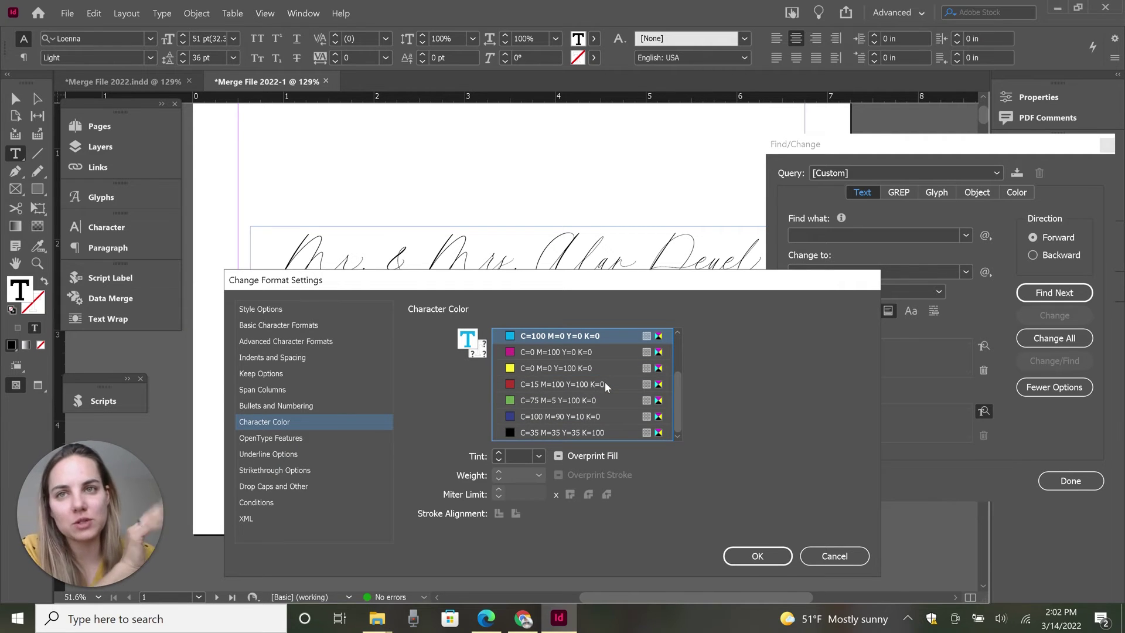
click(756, 558)
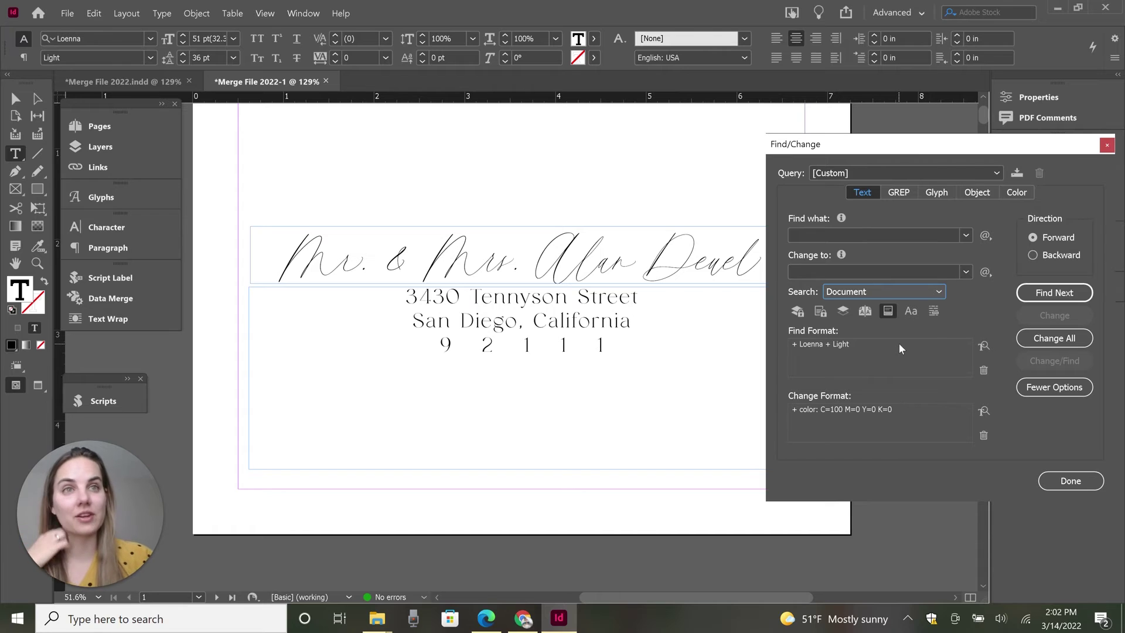
Review the Change Format advanced and basic character options, then cancel without changes.
click(983, 410)
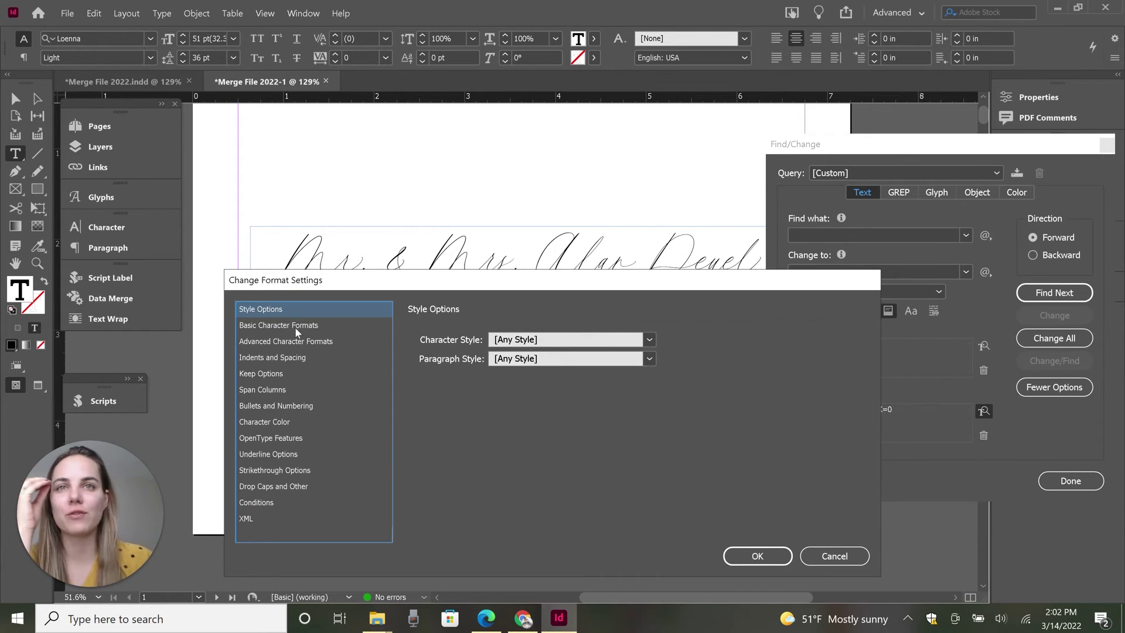
click(299, 341)
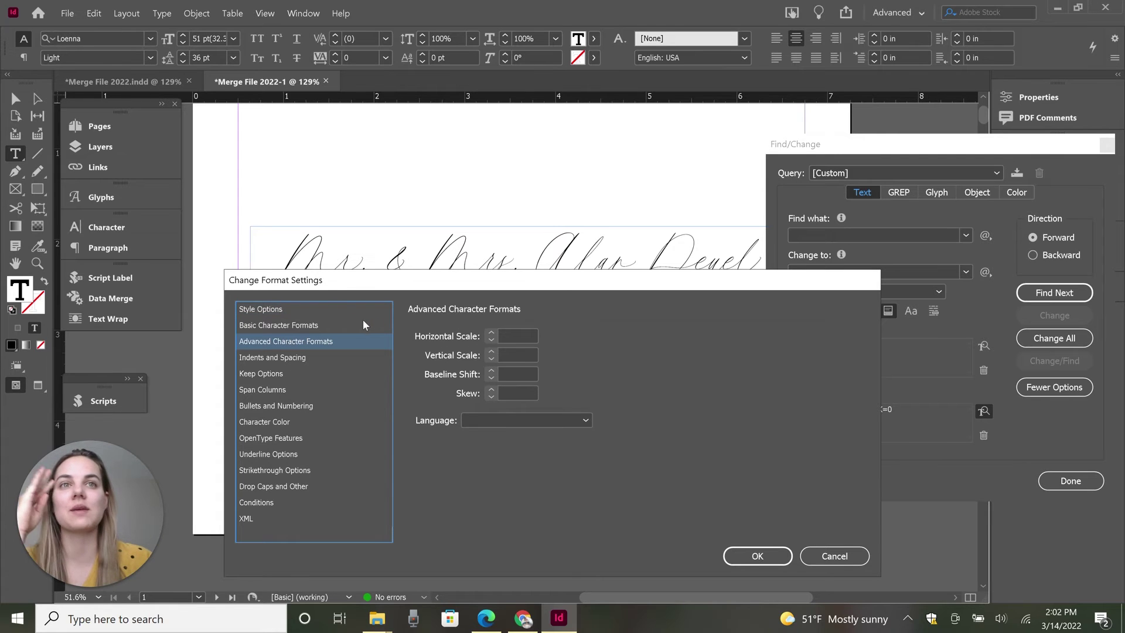
click(331, 326)
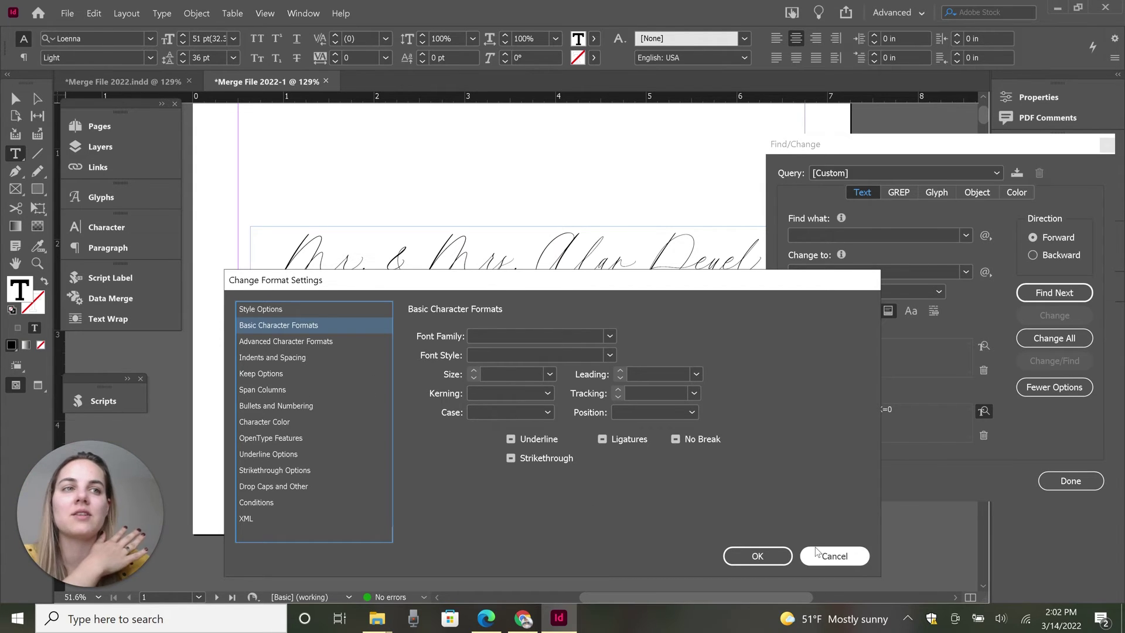
click(835, 556)
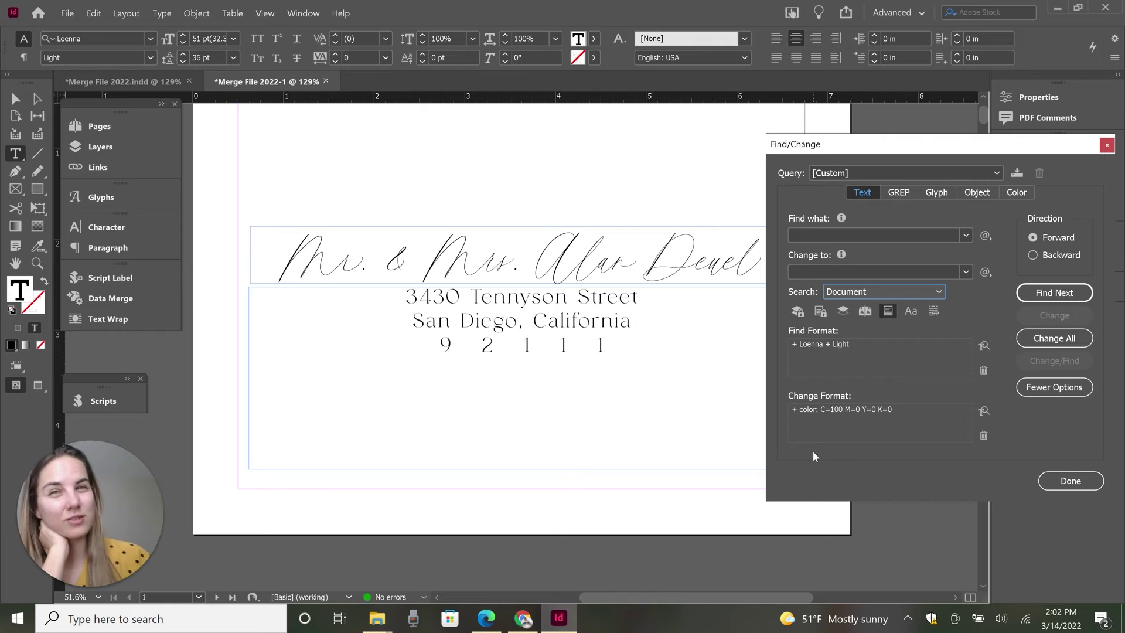
Recolour all 37 Loenna Light names cyan, close Find/Change, and scroll through the pages.
click(1047, 345)
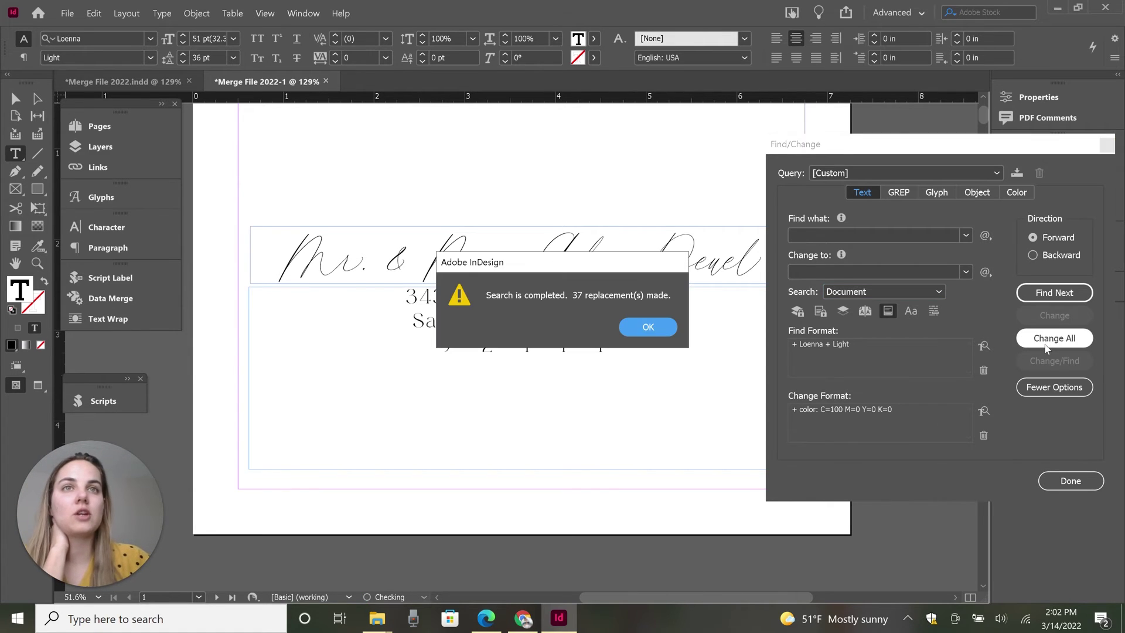
click(649, 326)
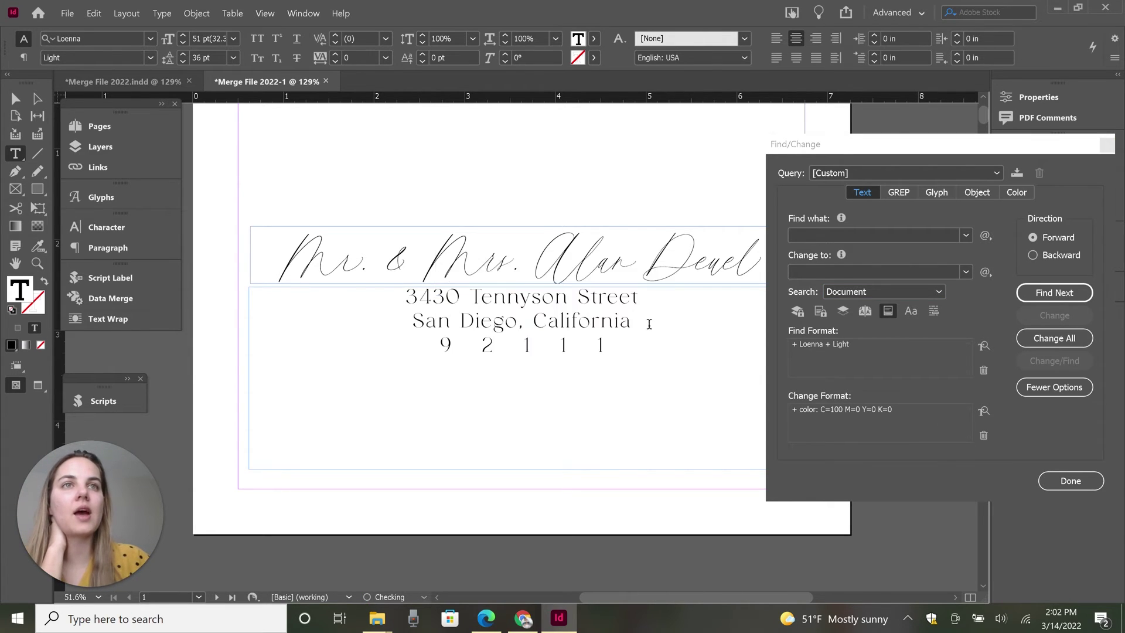
click(1071, 480)
scroll(728, 322, down, 5)
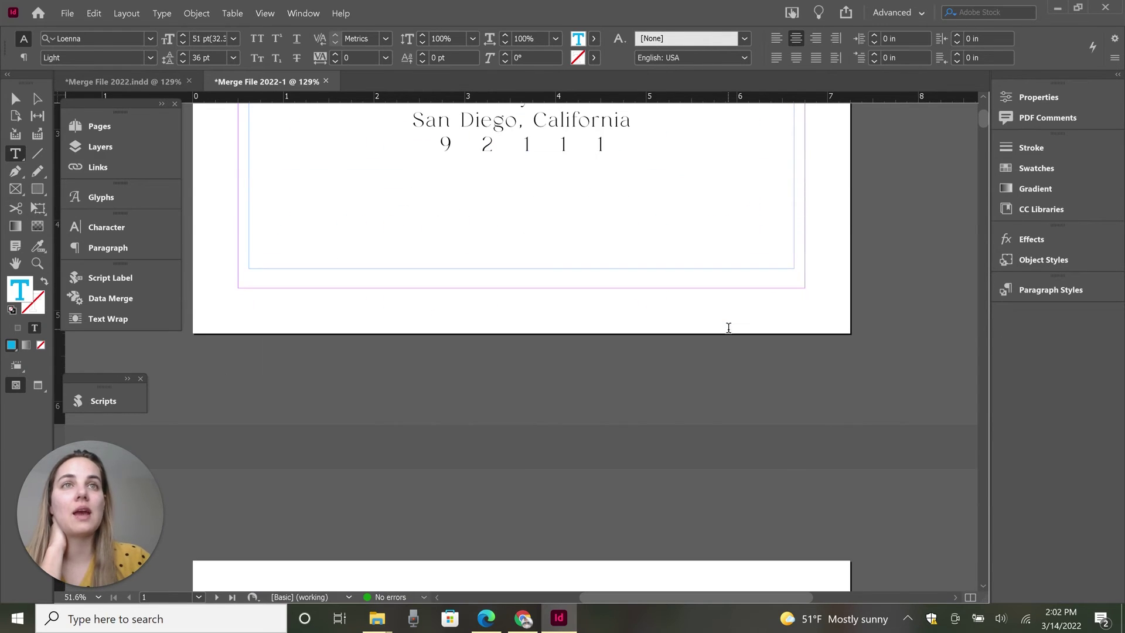
scroll(729, 328, up, 5)
scroll(647, 338, down, 5)
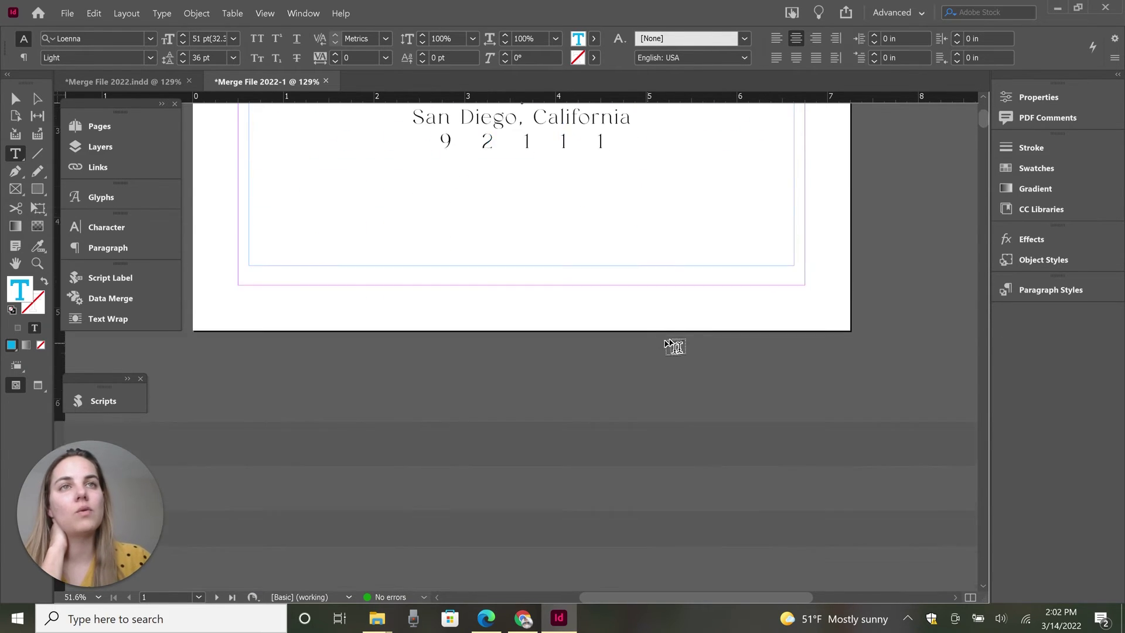
scroll(670, 346, down, 5)
scroll(678, 314, down, 5)
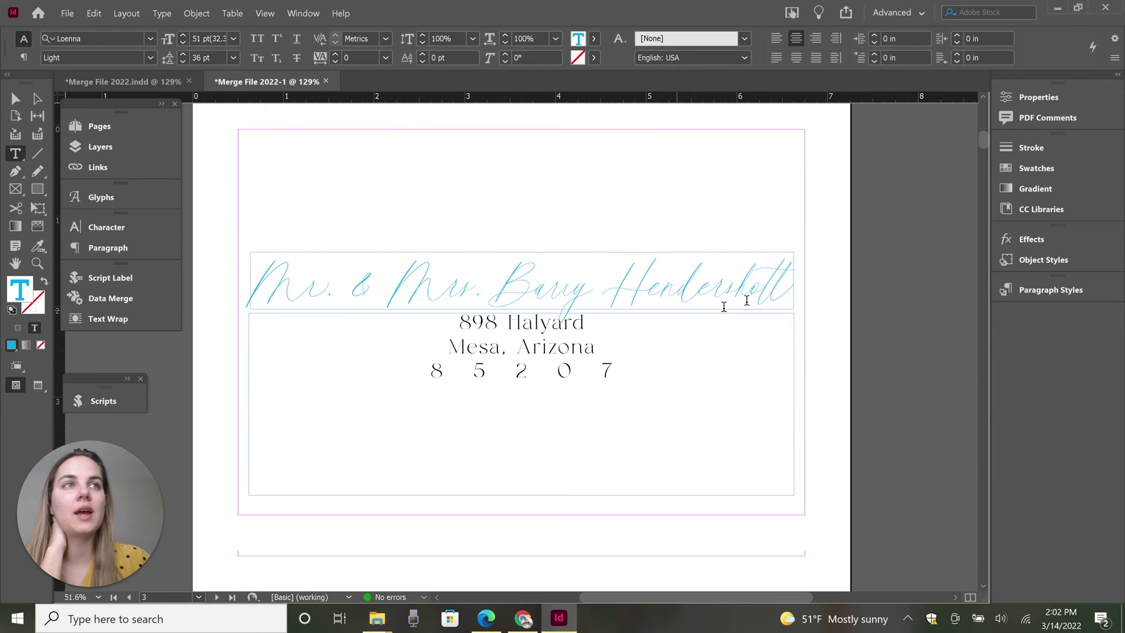
scroll(746, 301, down, 2)
Check a recipient name line's formatting, then reopen Find/Change.
drag(985, 139, 982, 585)
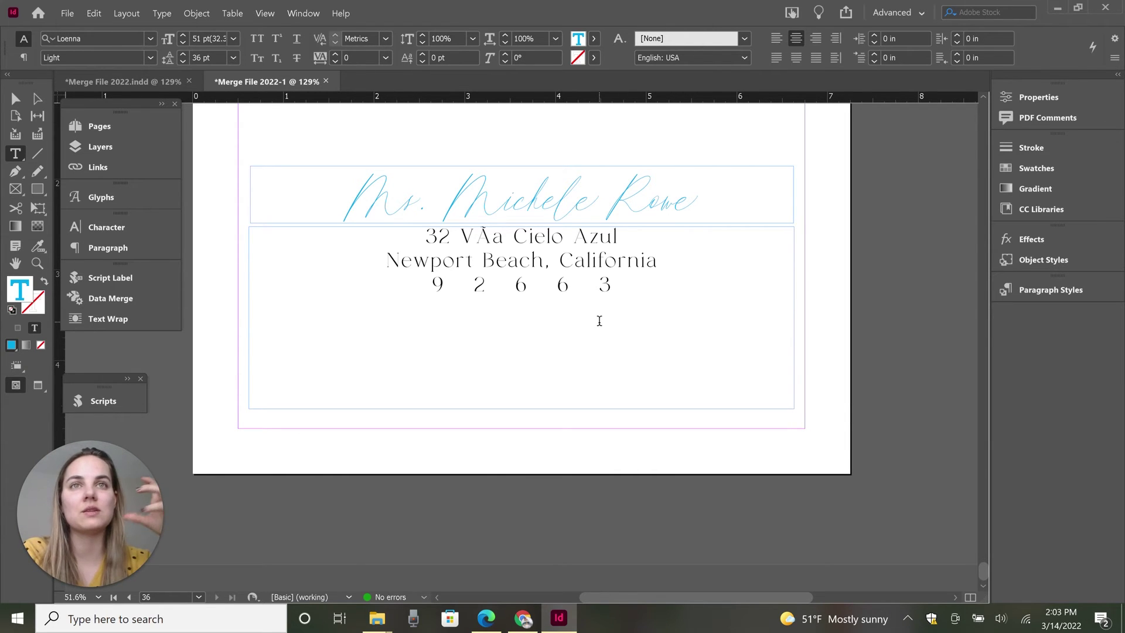
triple_click(517, 205)
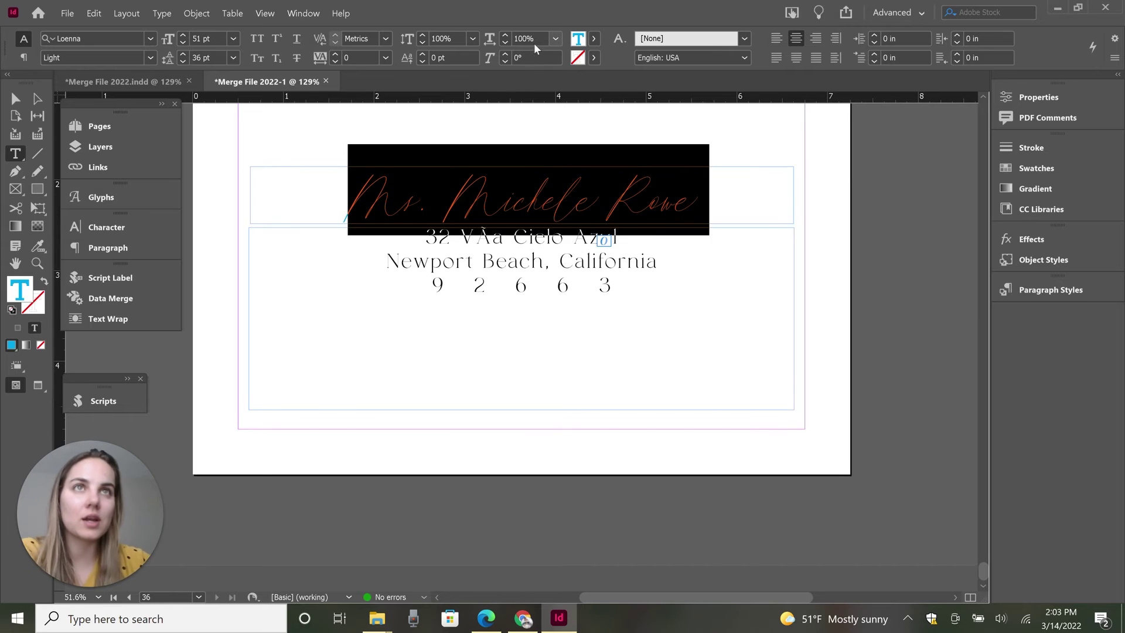
click(560, 139)
scroll(557, 321, up, 8)
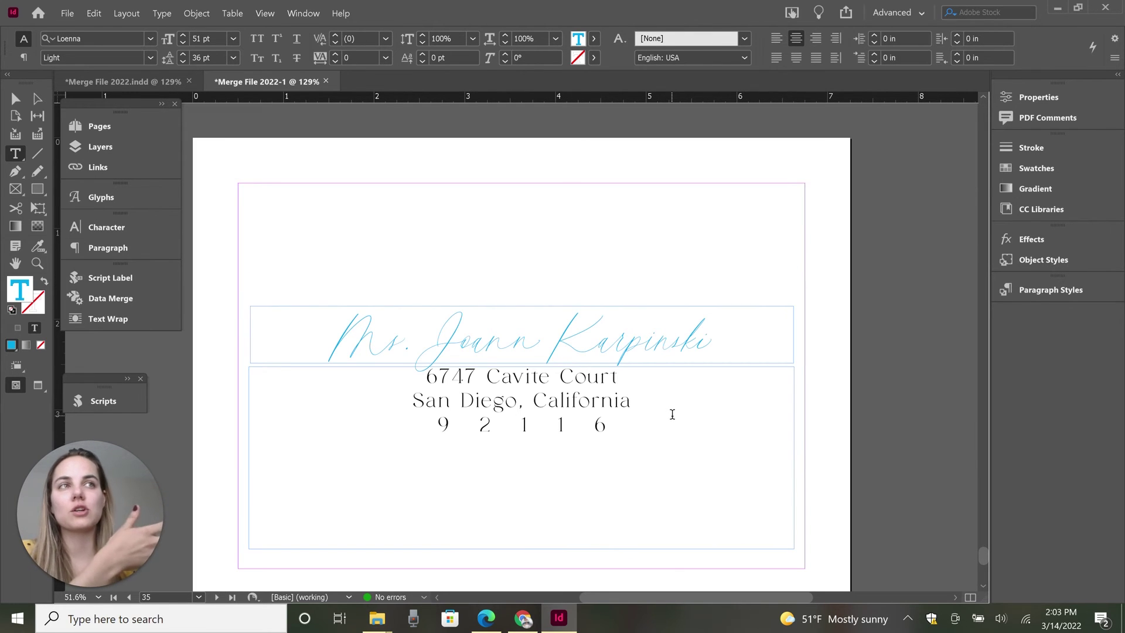
key(ctrl+f)
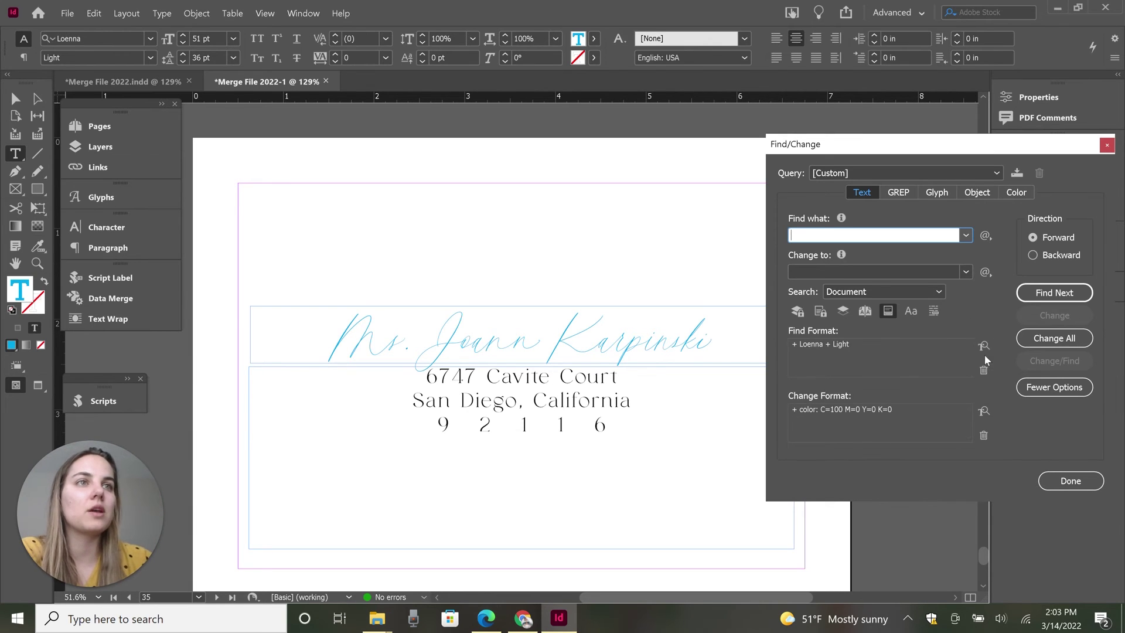
Set the Change Format to colour C=100 M=0 Y=0 K=0 and font Sapphire Script.
click(984, 411)
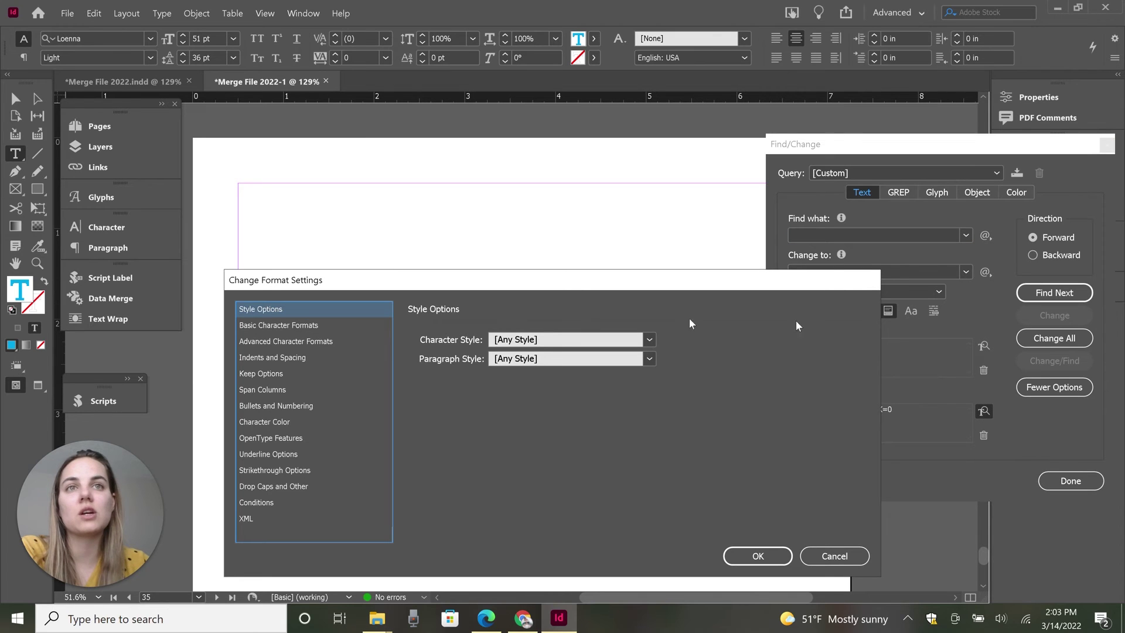
click(281, 422)
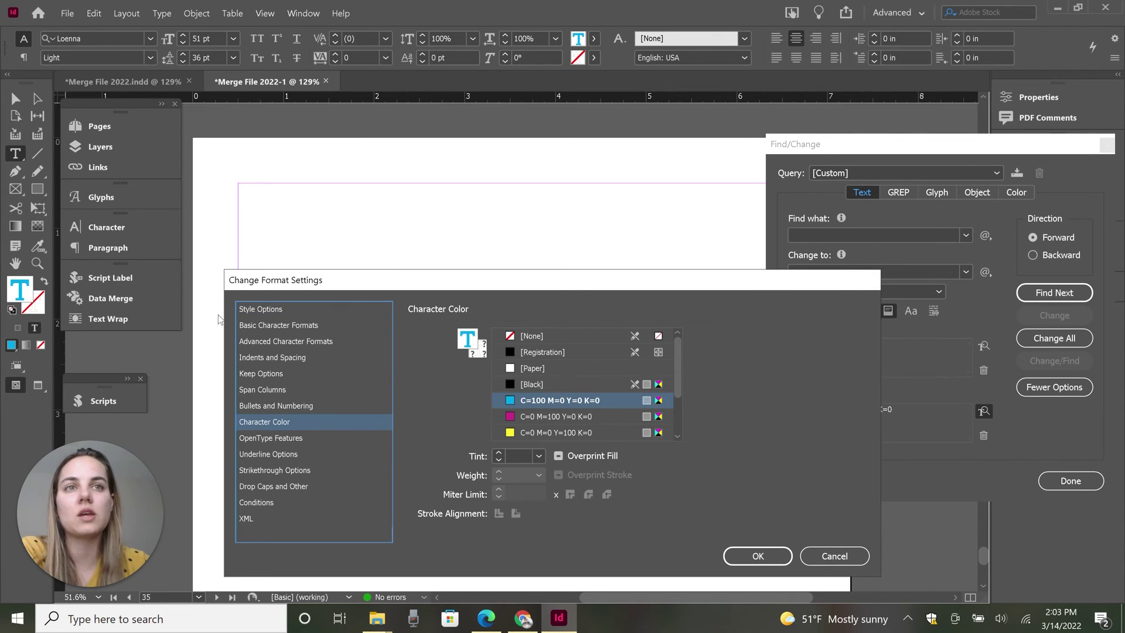
click(284, 326)
click(496, 336)
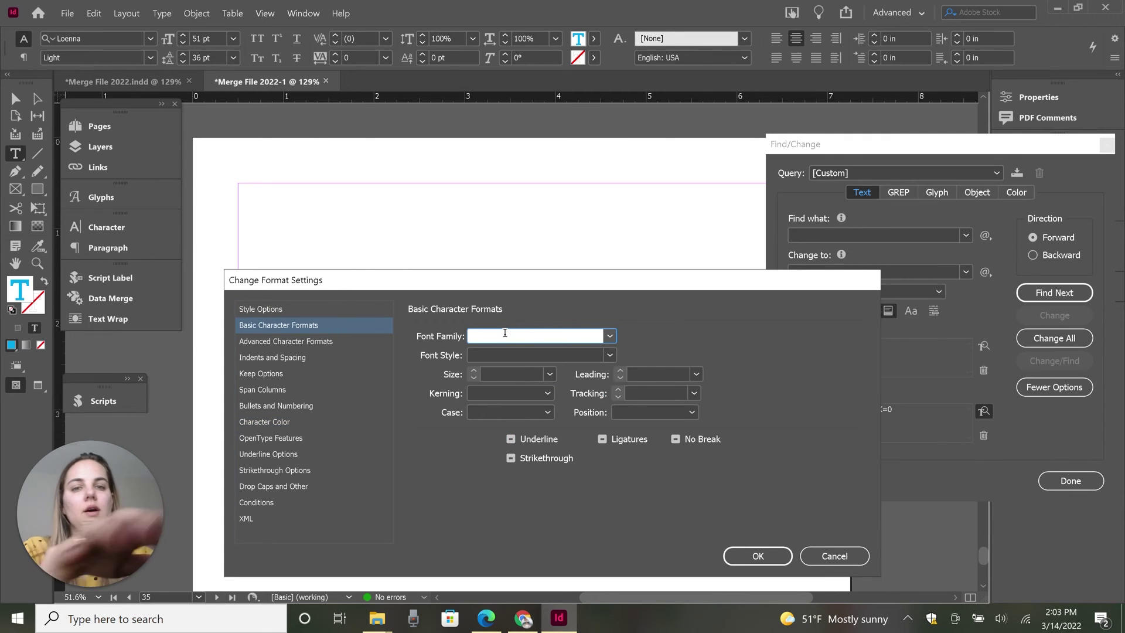
text(Sapphire Script)
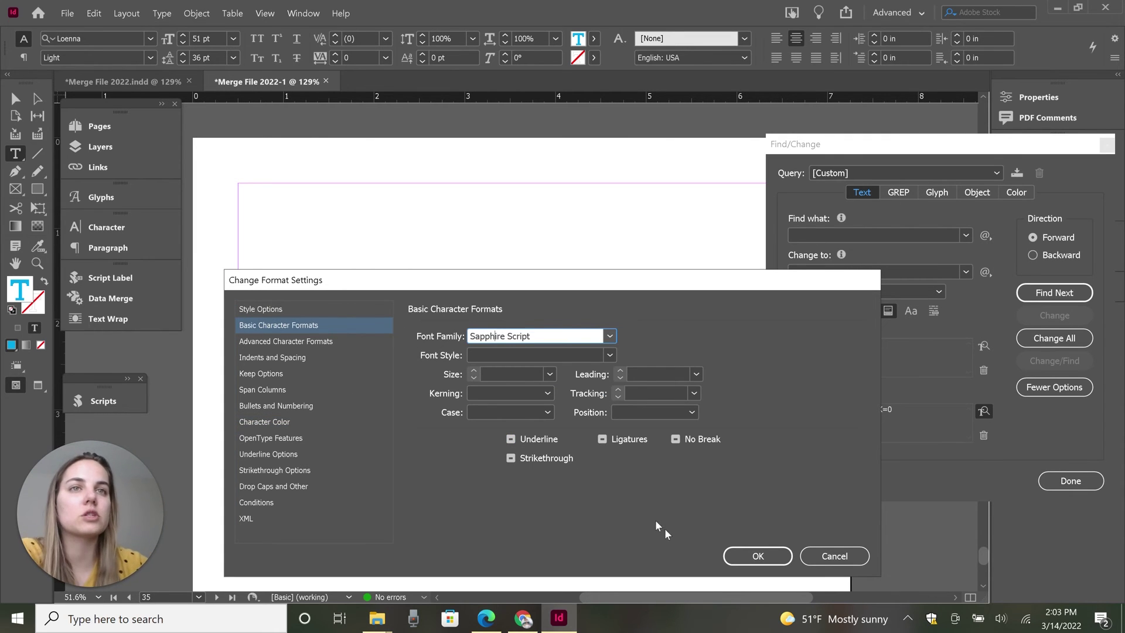
click(781, 555)
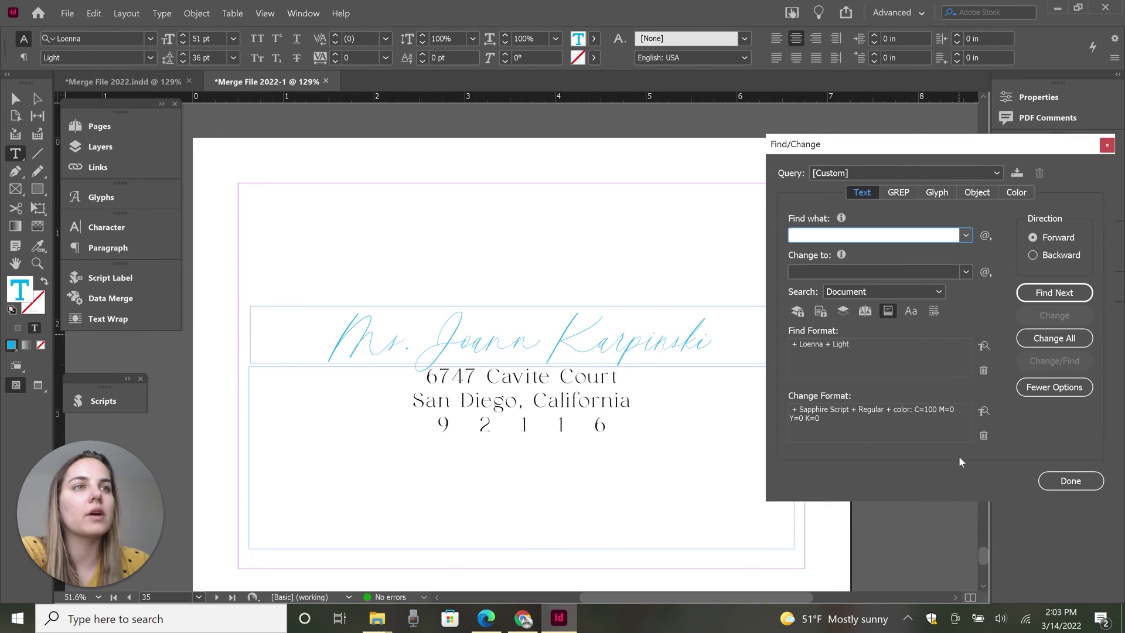
Change all 37 matching names to cyan Sapphire Script and review the pages.
click(1058, 344)
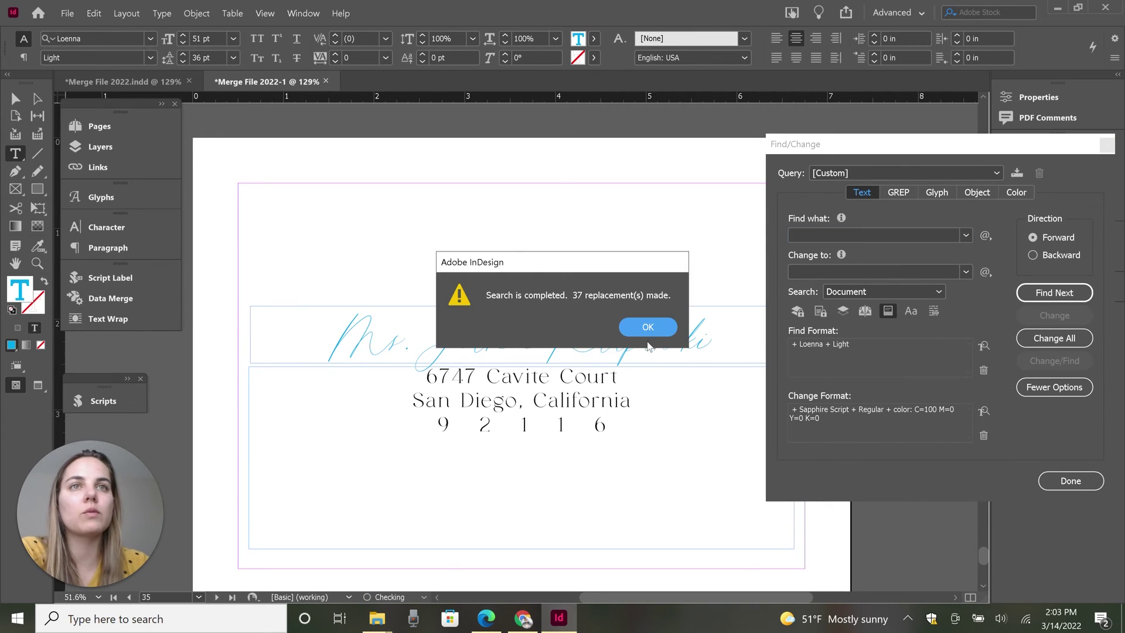
click(632, 326)
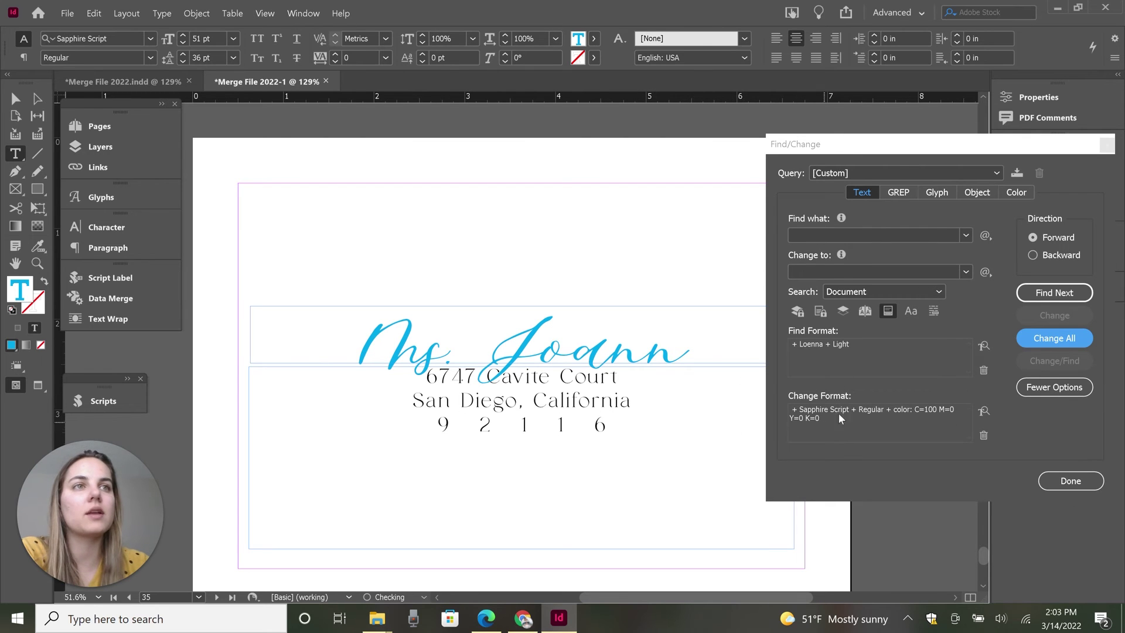
scroll(528, 340, down, 5)
scroll(533, 363, up, 15)
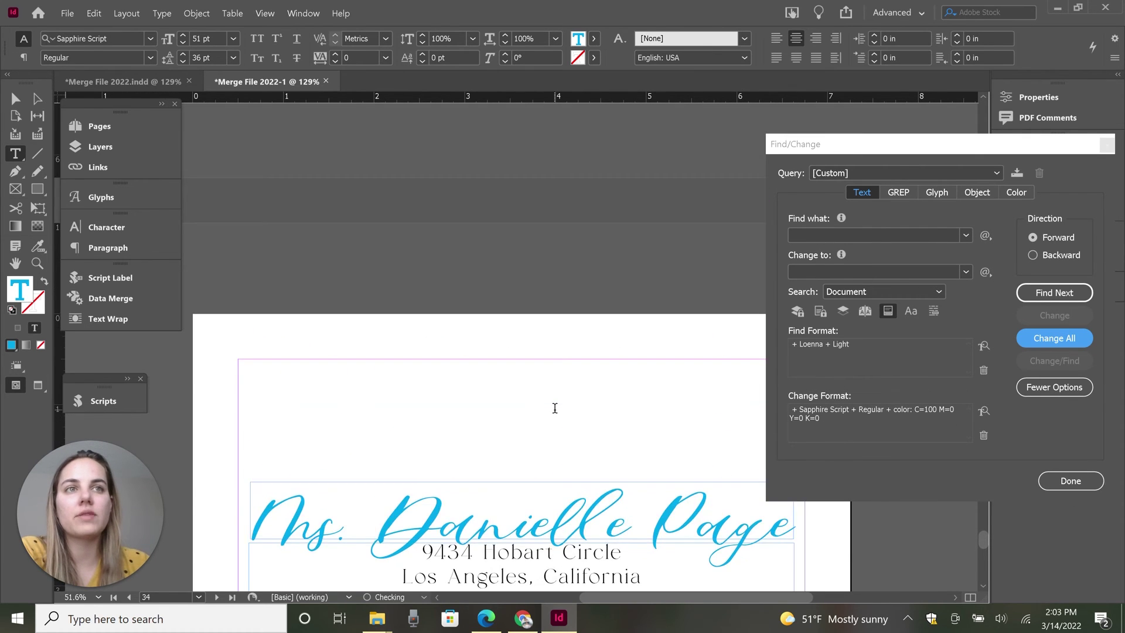
scroll(555, 409, up, 3)
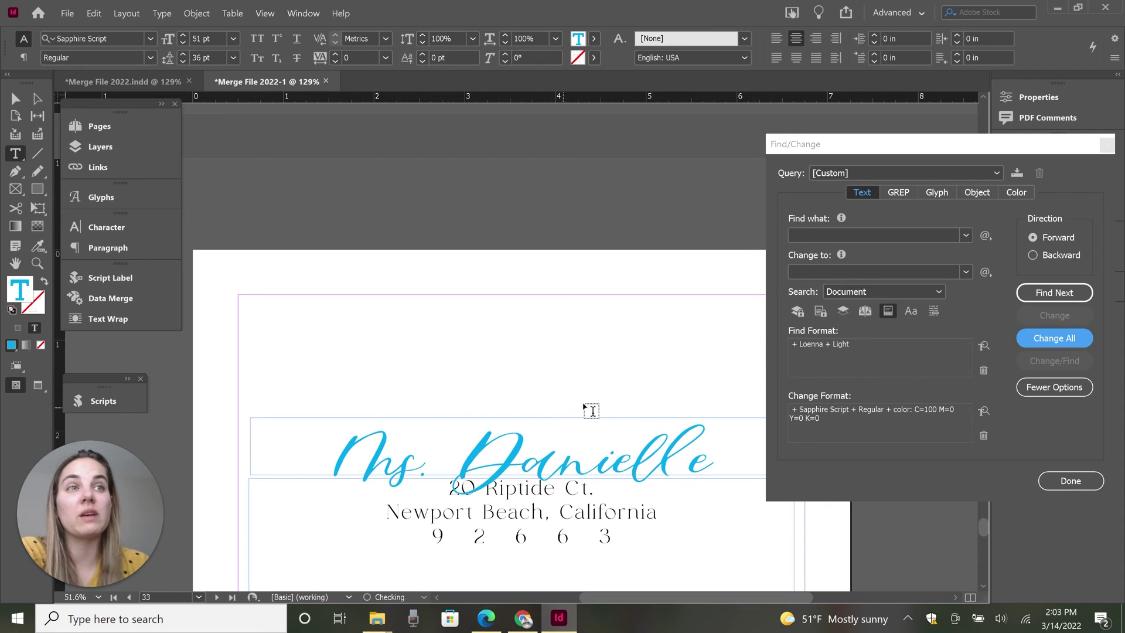
click(984, 347)
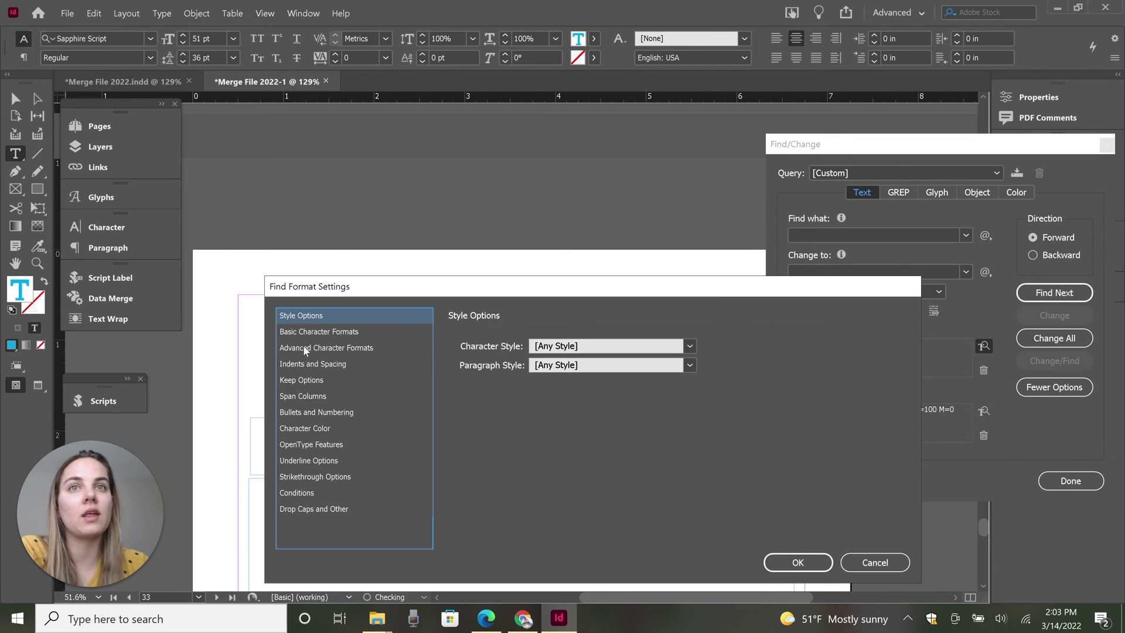
Change the Find Format font to Sapphire Script Regular.
click(312, 332)
click(635, 343)
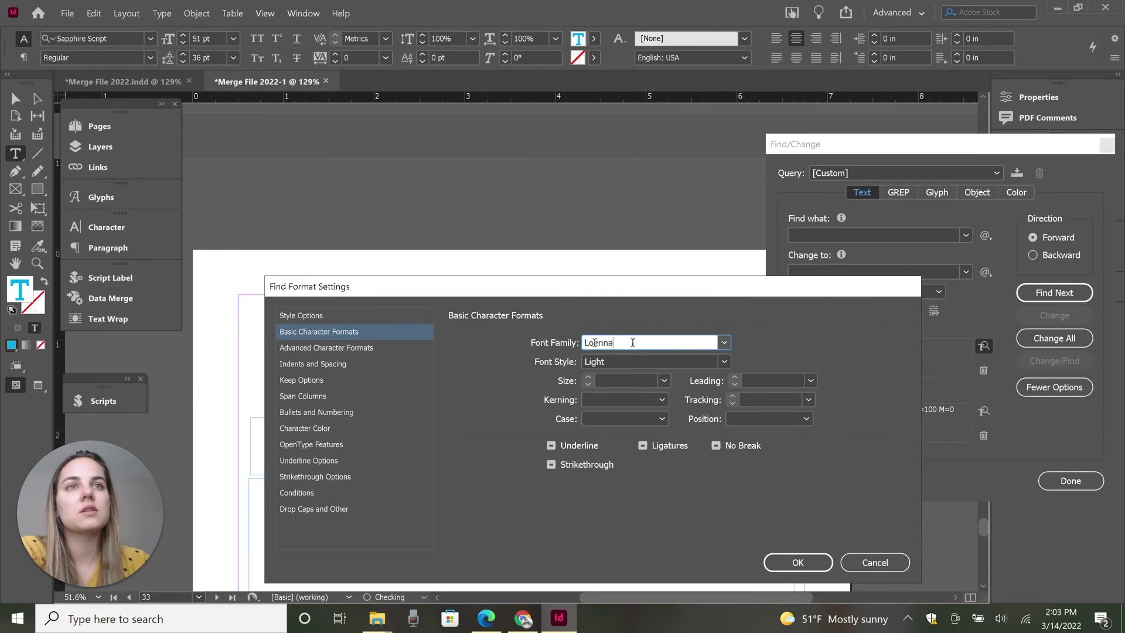
text(Sapphire Script)
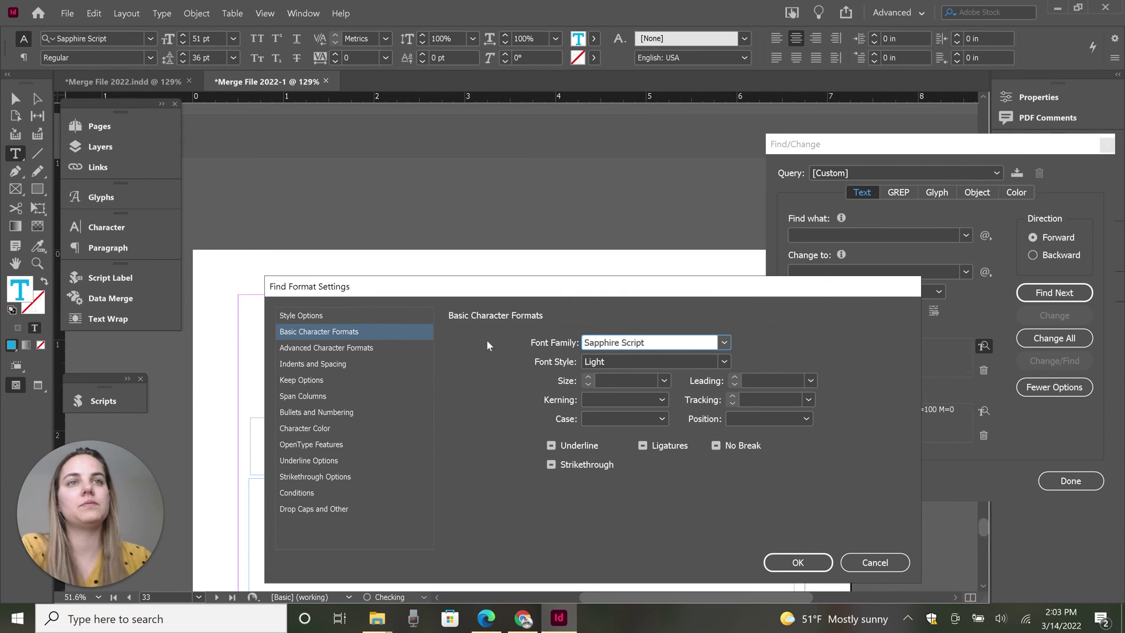
click(698, 359)
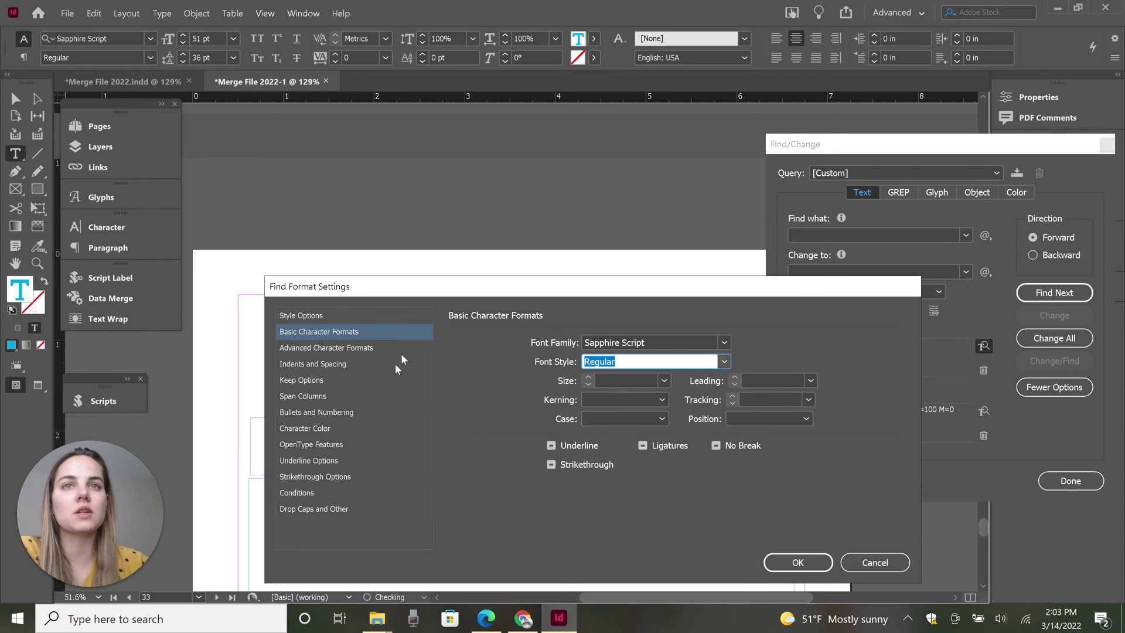
click(808, 561)
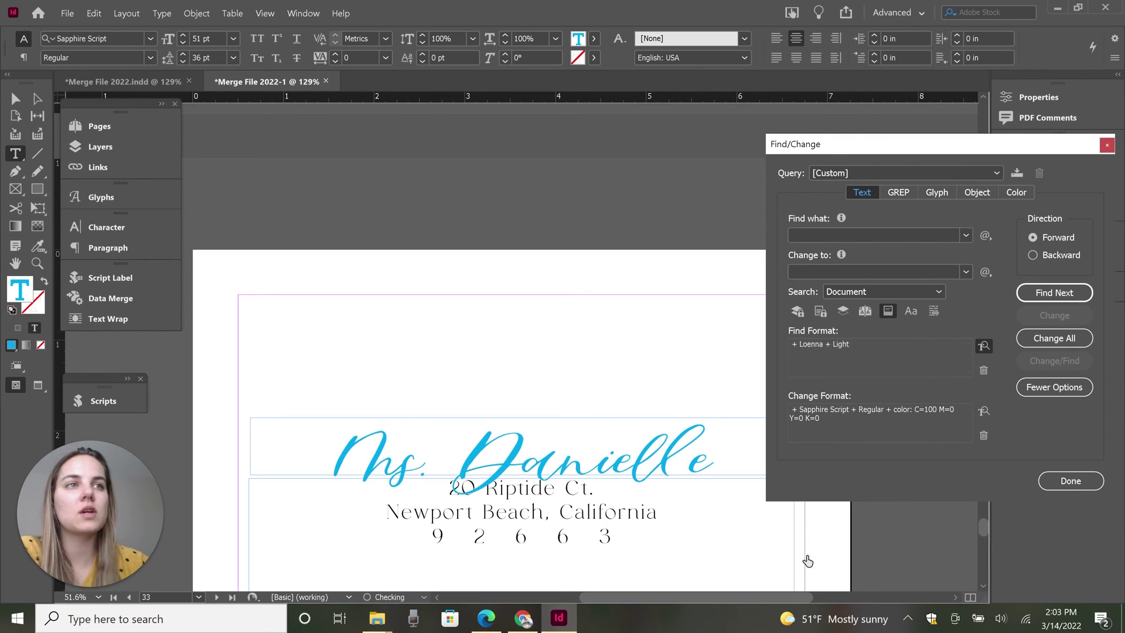
Clear the Change Format, set it to Sapphire Script at 36 pt, and change all names.
click(984, 411)
click(844, 557)
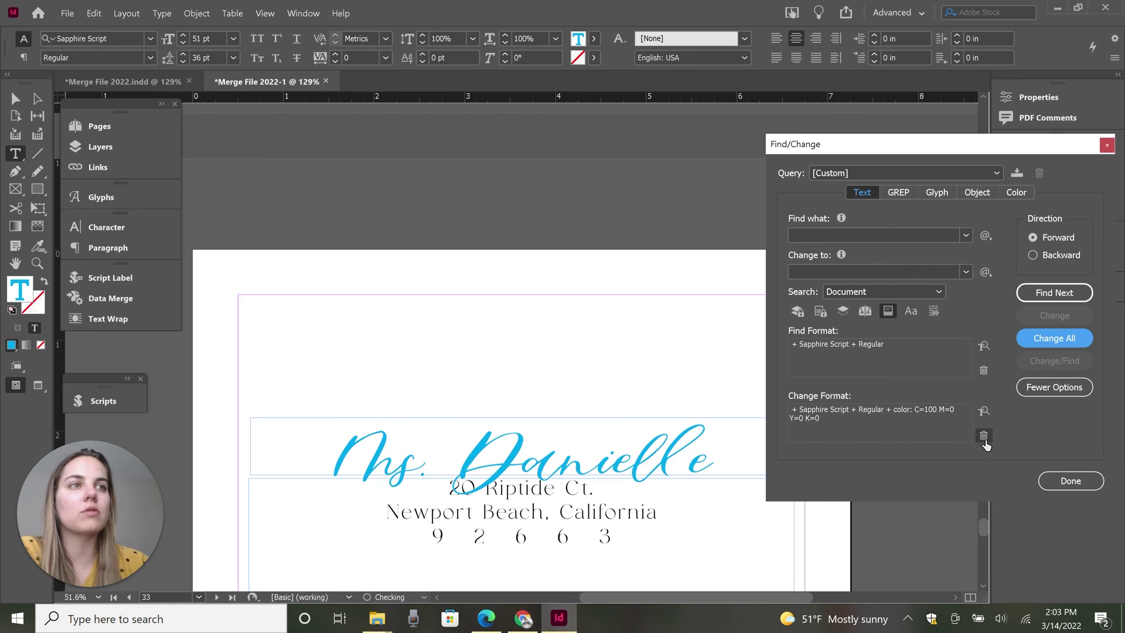
click(984, 435)
click(985, 412)
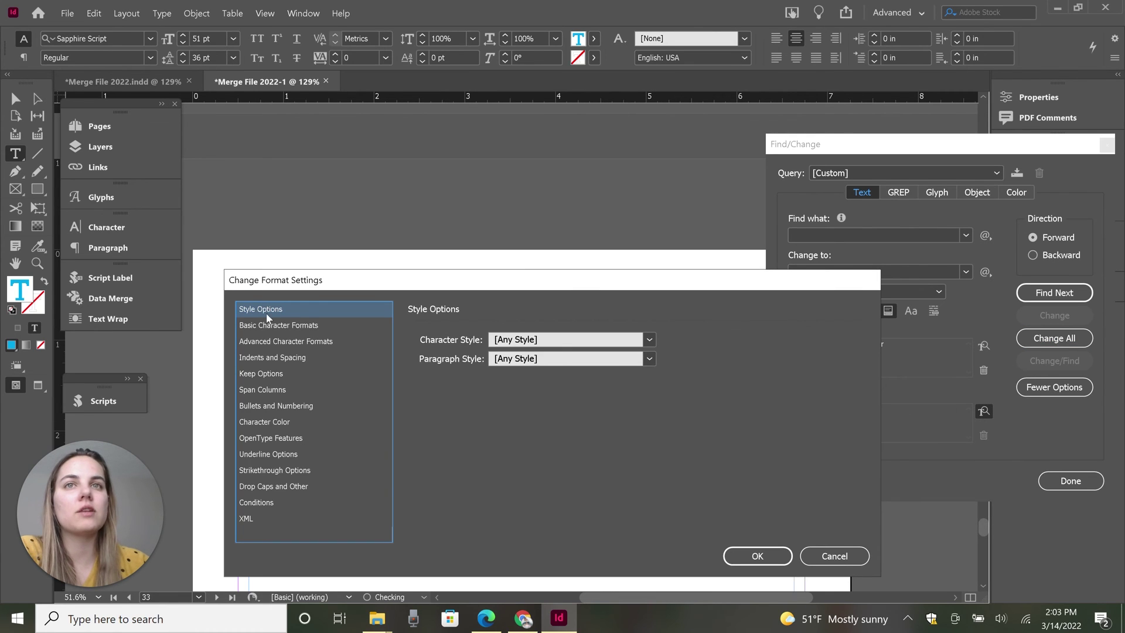
click(290, 326)
click(533, 336)
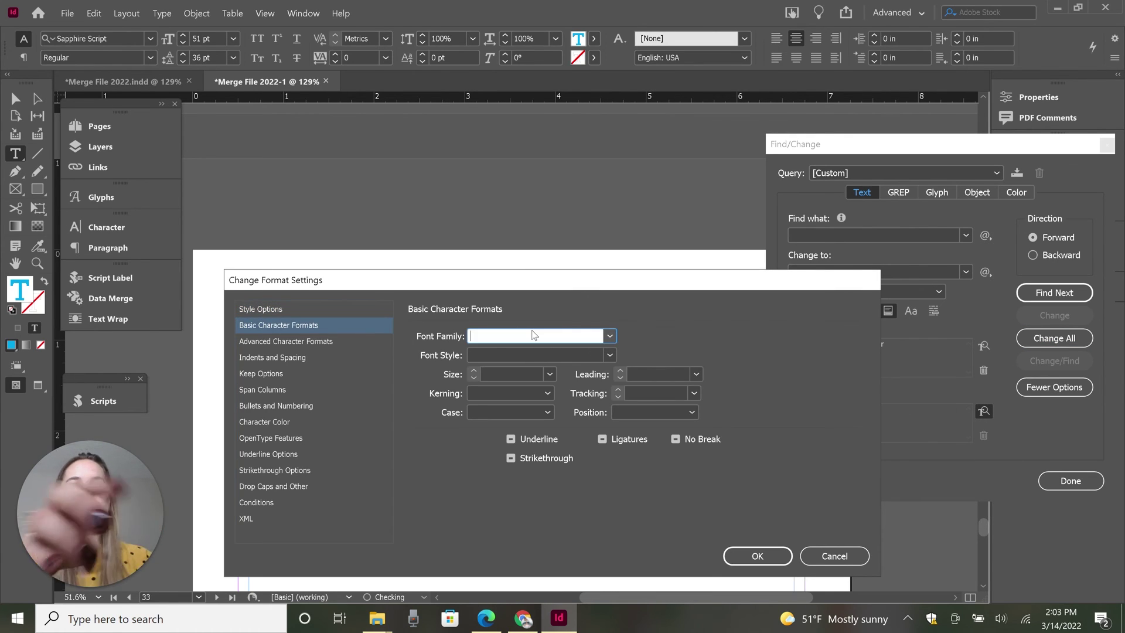
text(Sapphire Script)
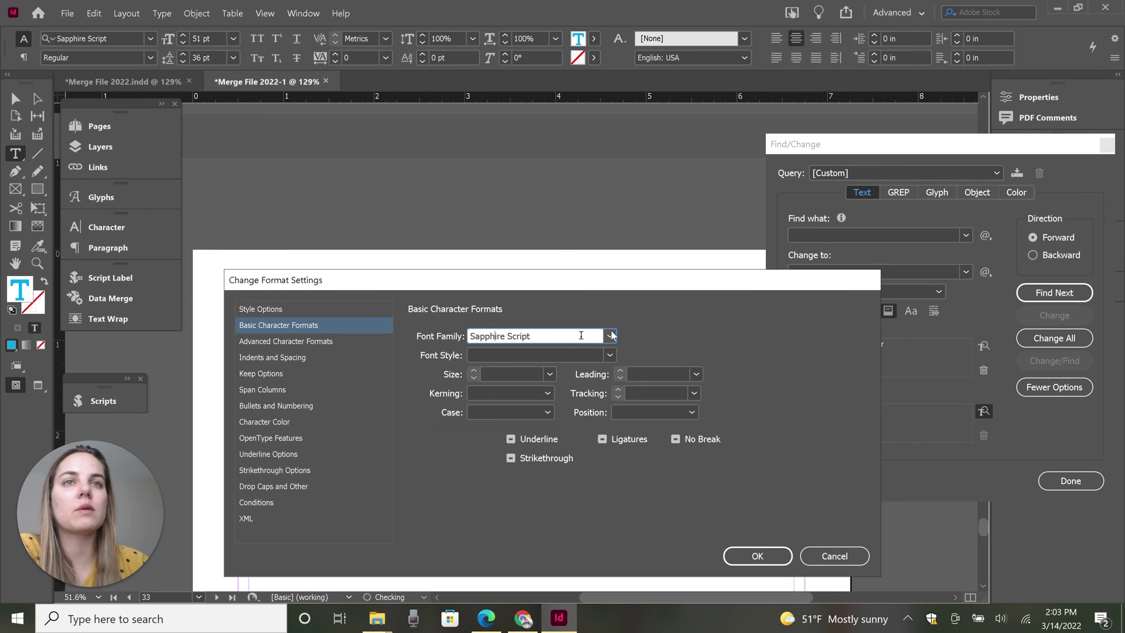
click(549, 374)
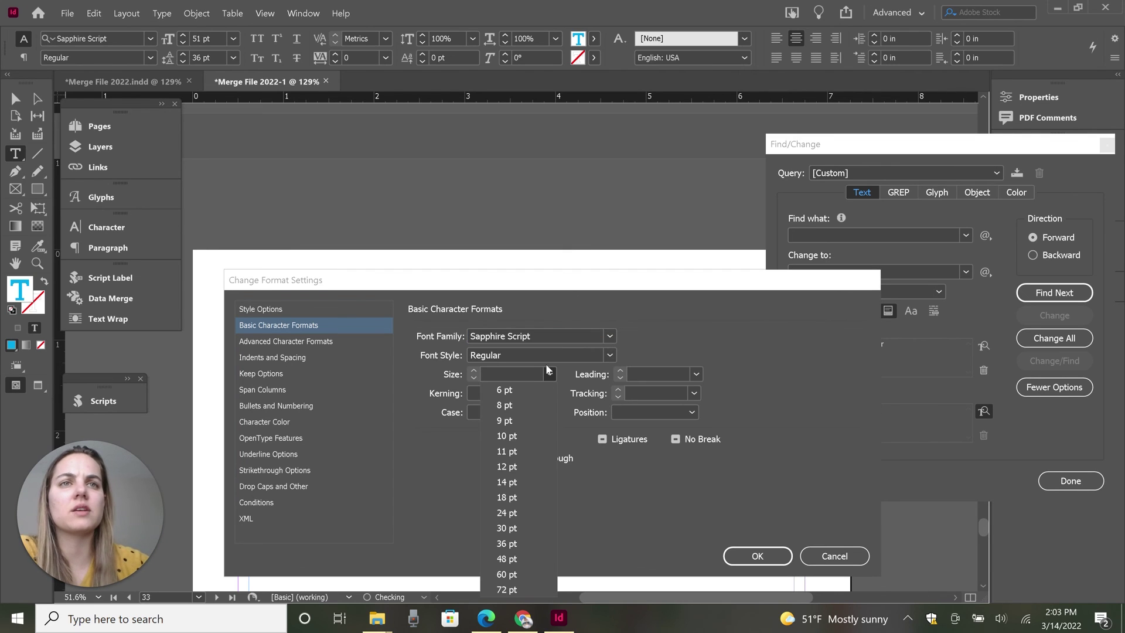
click(533, 543)
click(758, 556)
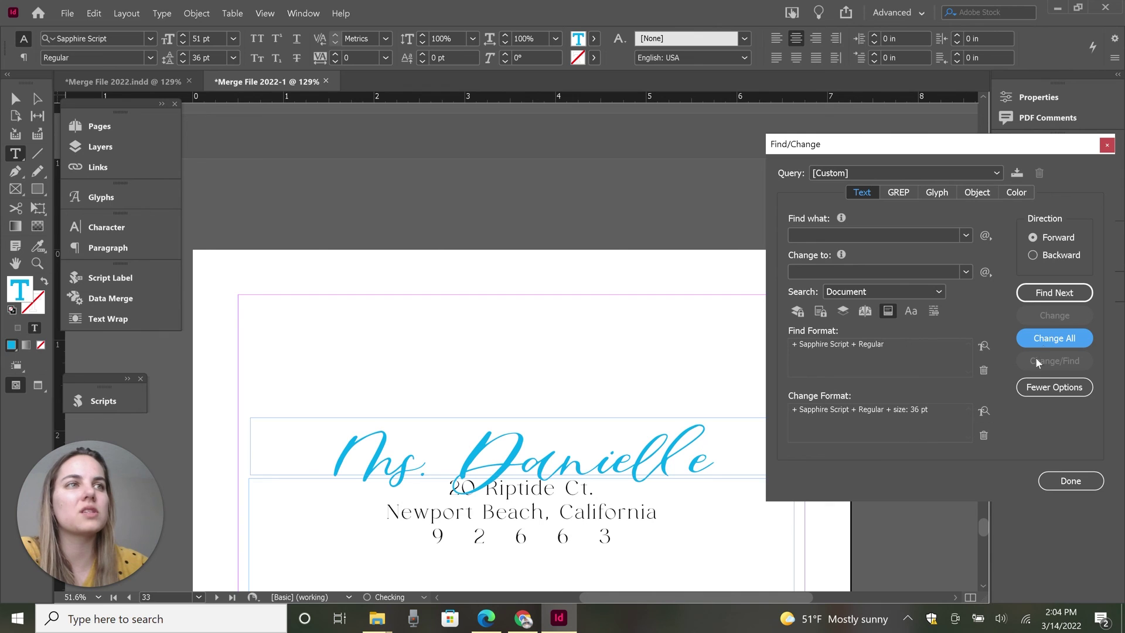
click(1043, 342)
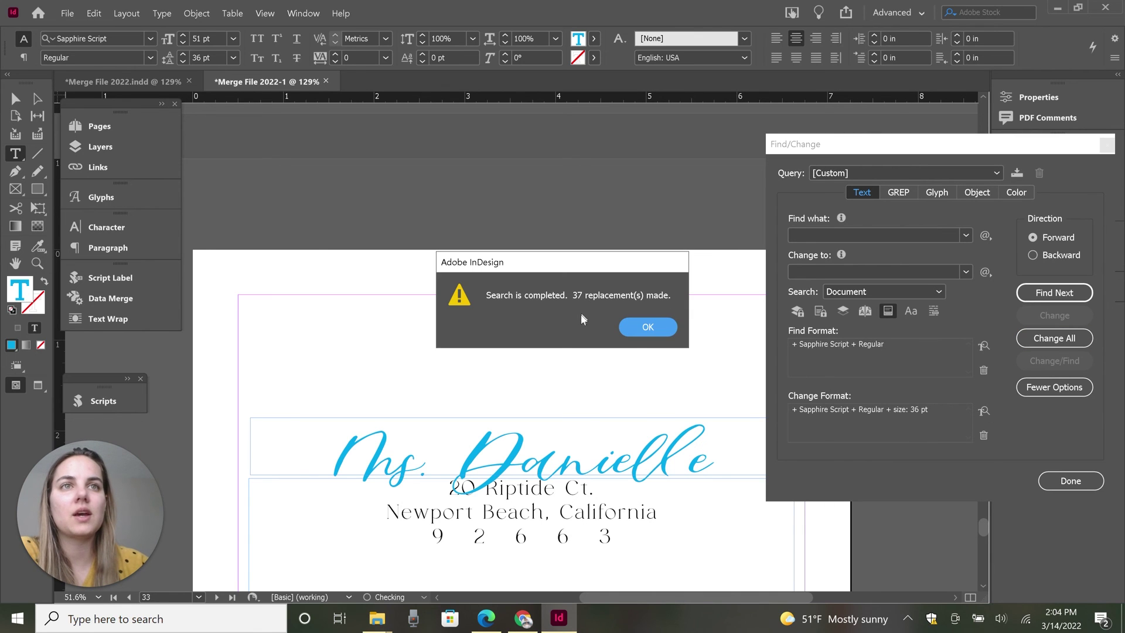
Dismiss the 37-replacements alert, close Find/Change, and go to page 1's 36 pt cyan name.
click(645, 332)
scroll(647, 338, down, 5)
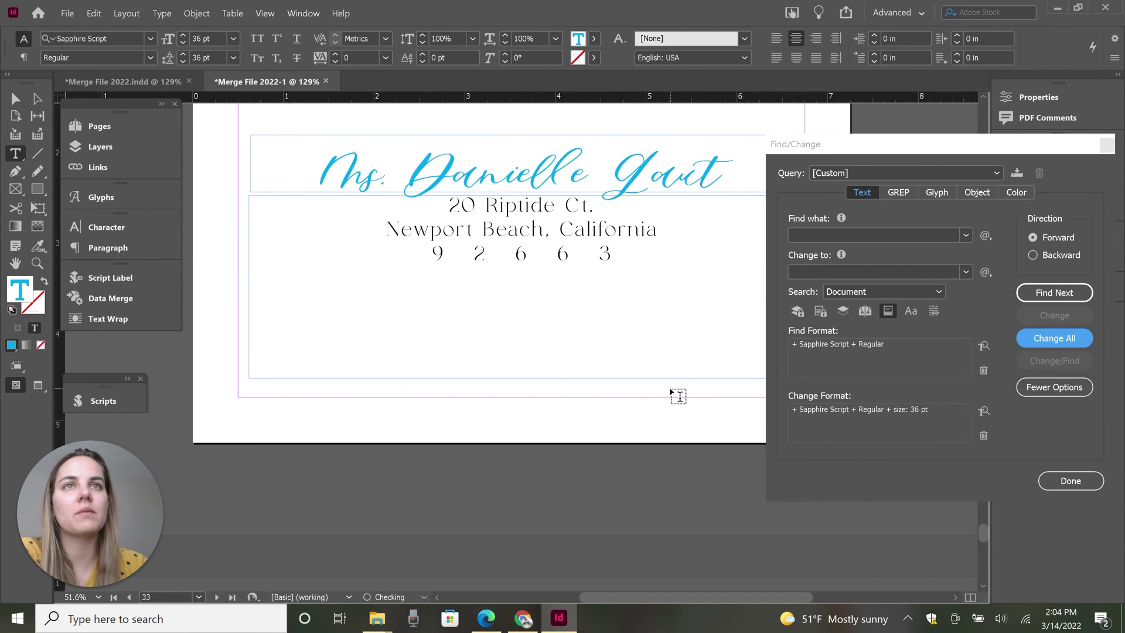
scroll(608, 346, up, 15)
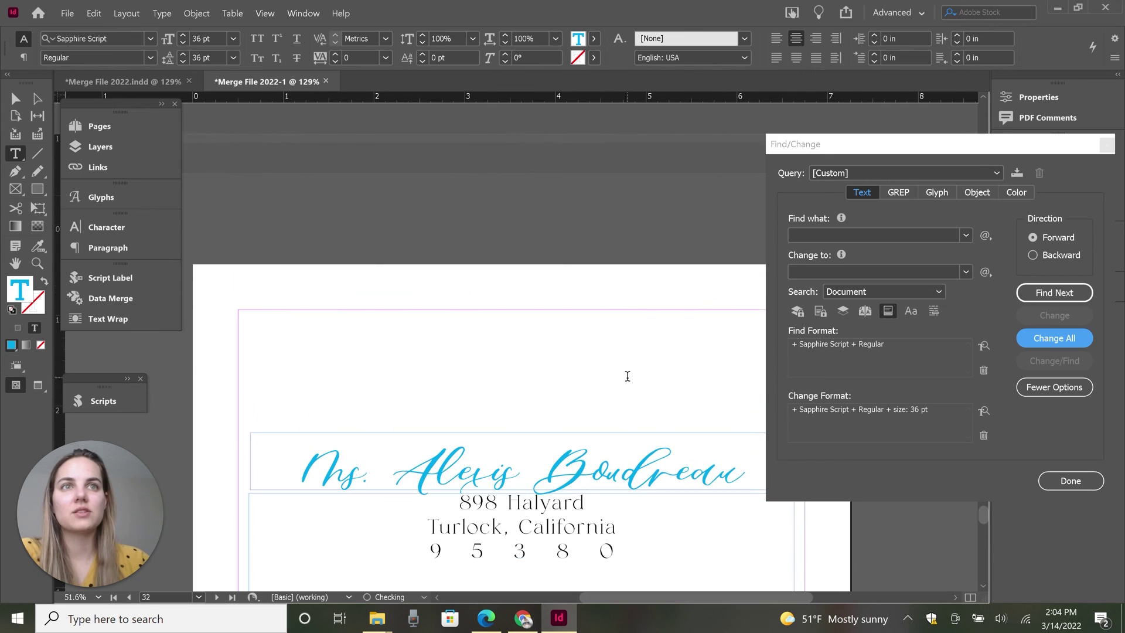
scroll(628, 376, up, 12)
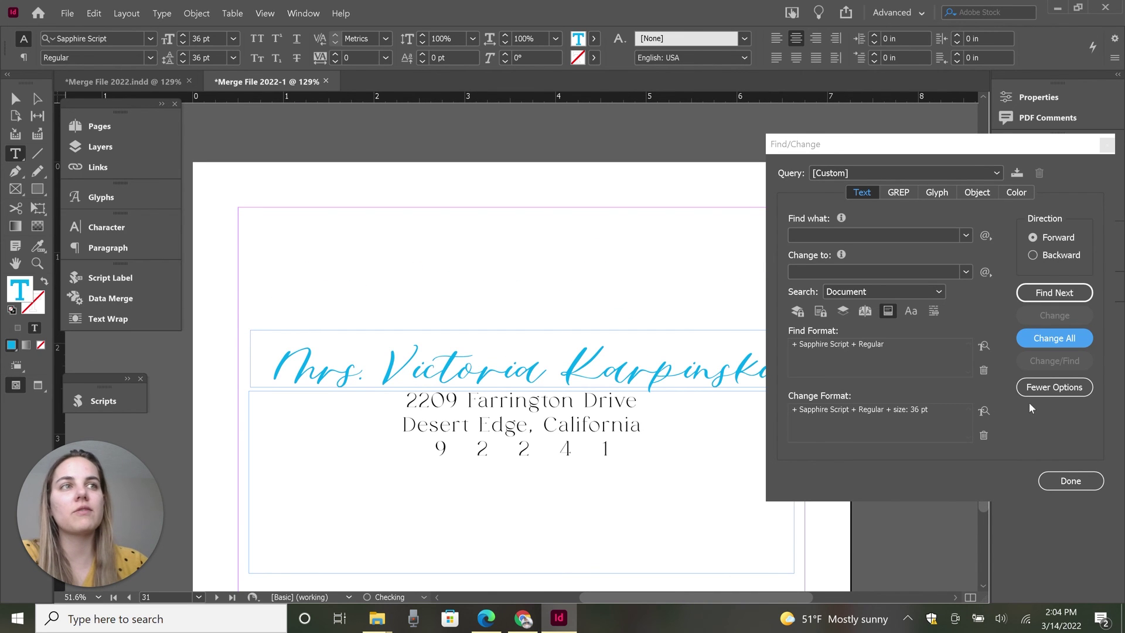
click(1070, 481)
scroll(577, 415, up, 10)
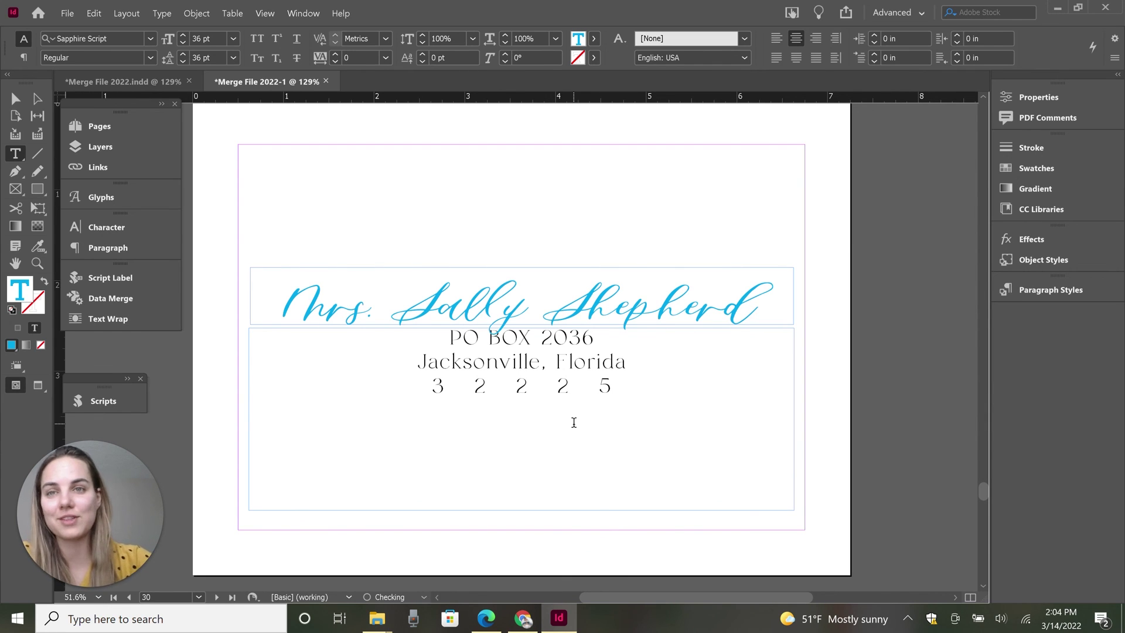
key(ctrl+shift+Page_Up)
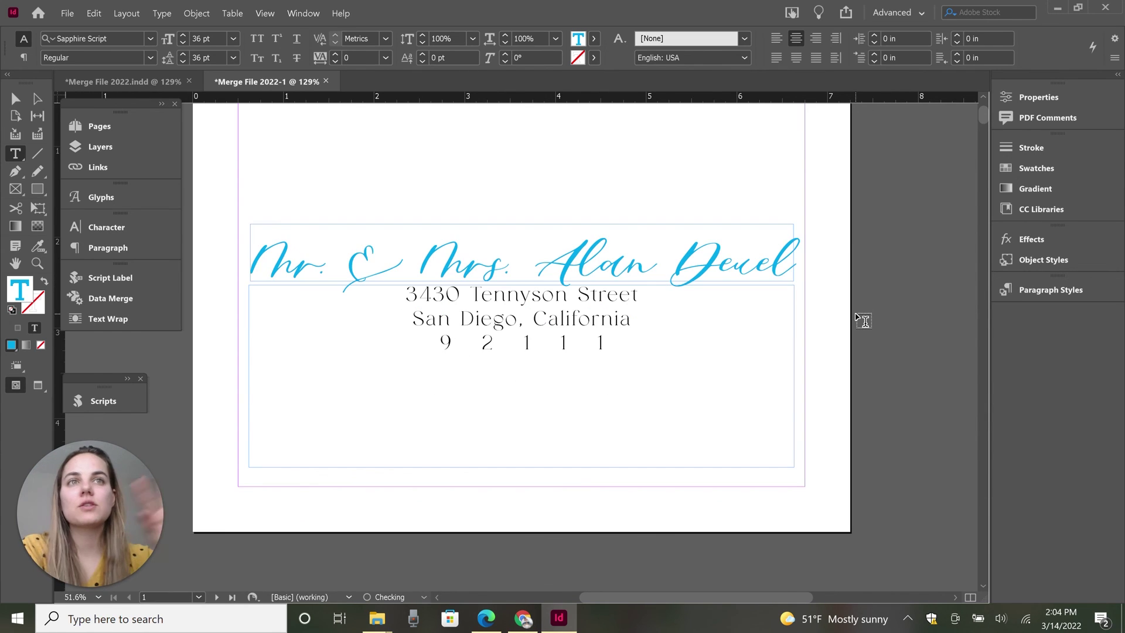